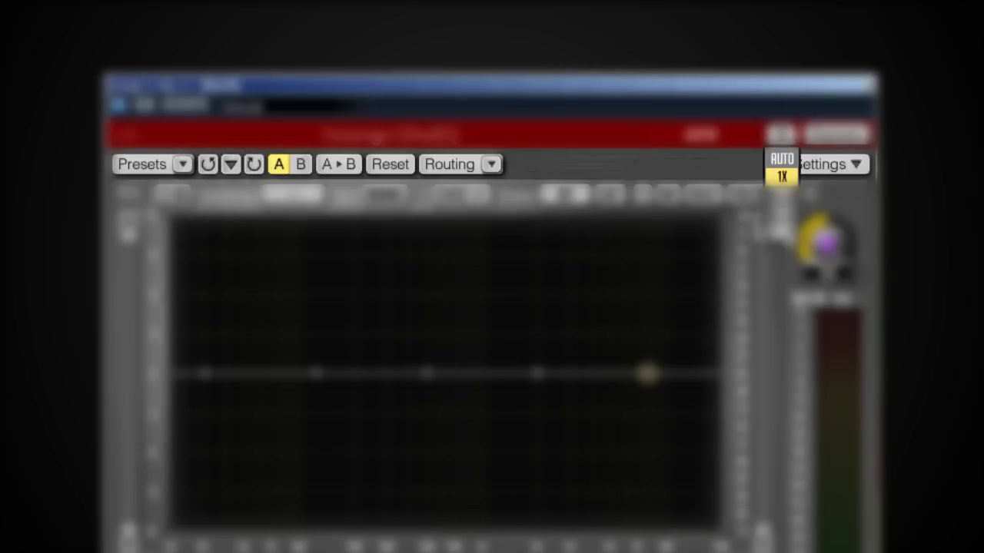
- Open the edit history and compare the flat A and shaped B settings
click(231, 164)
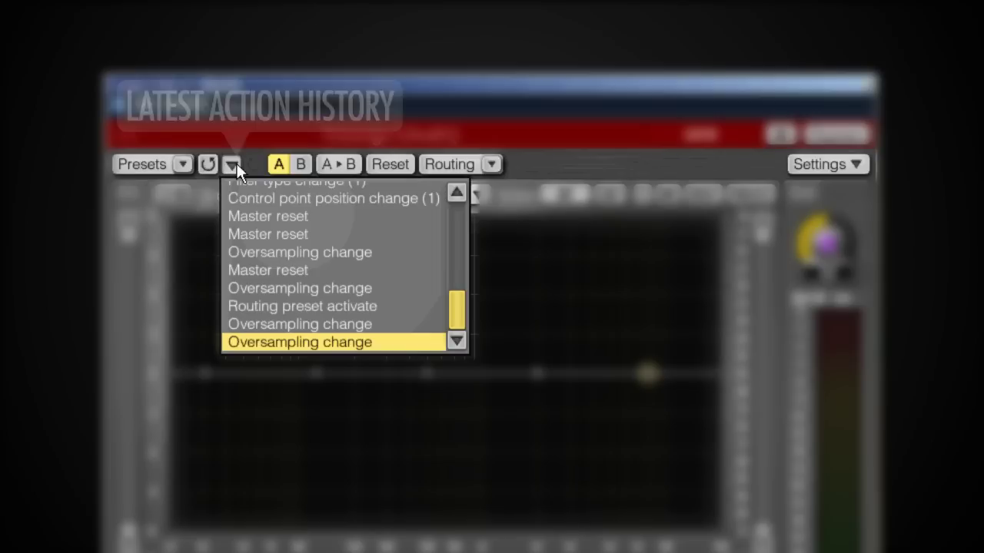
drag(467, 323, 482, 123)
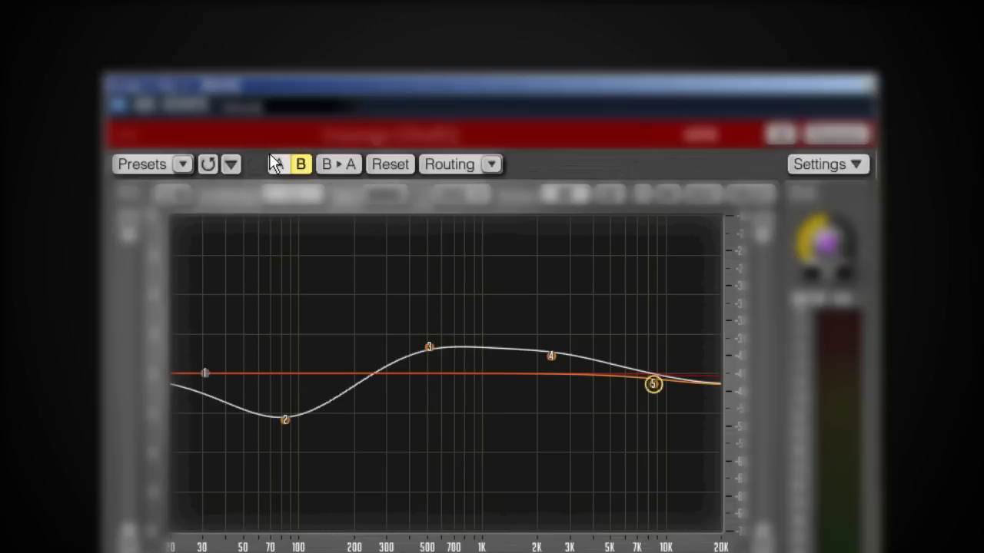
click(279, 166)
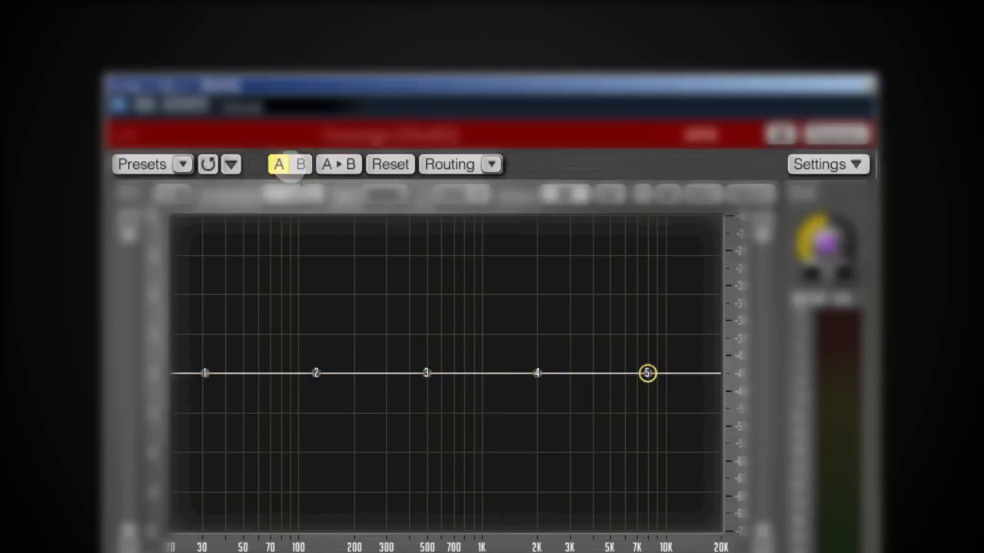
click(301, 165)
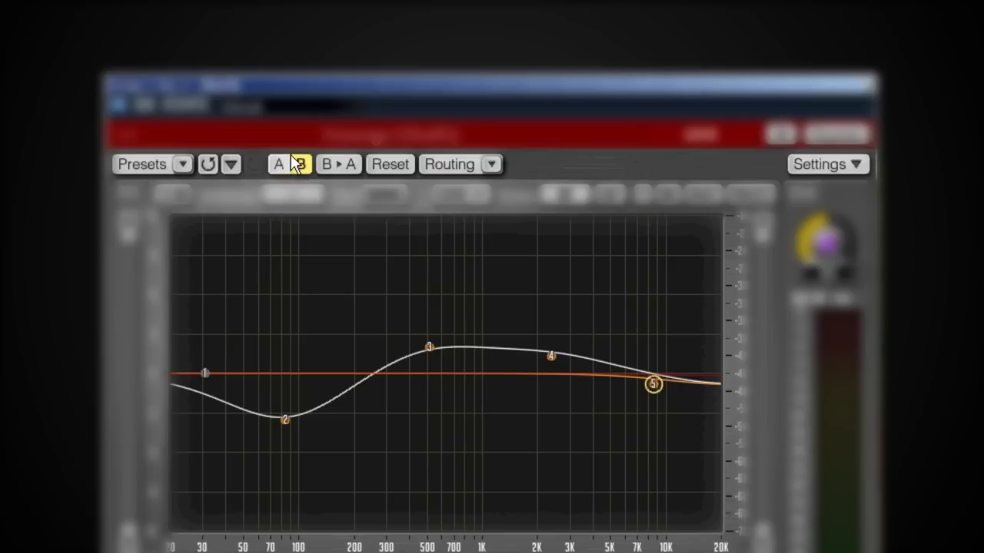
click(278, 166)
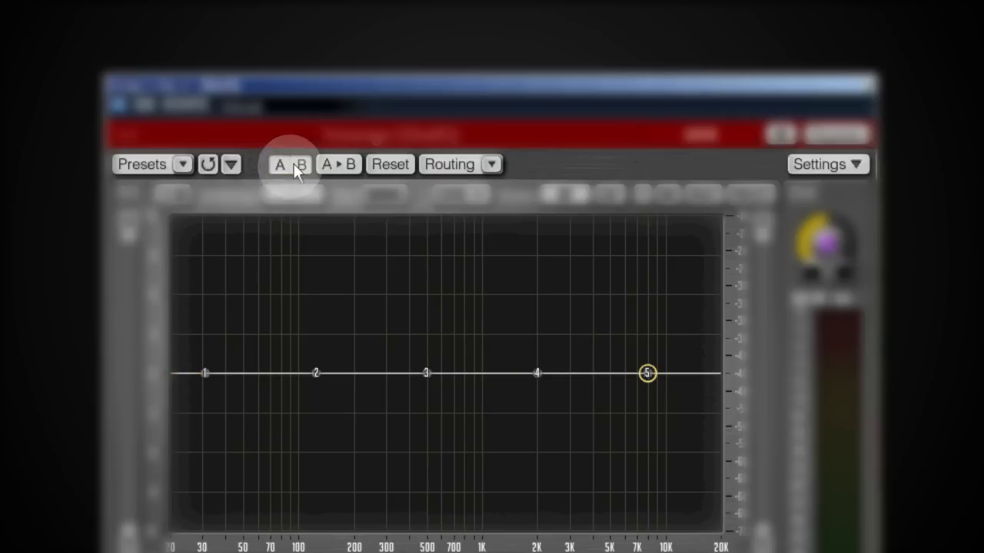
click(301, 165)
click(278, 166)
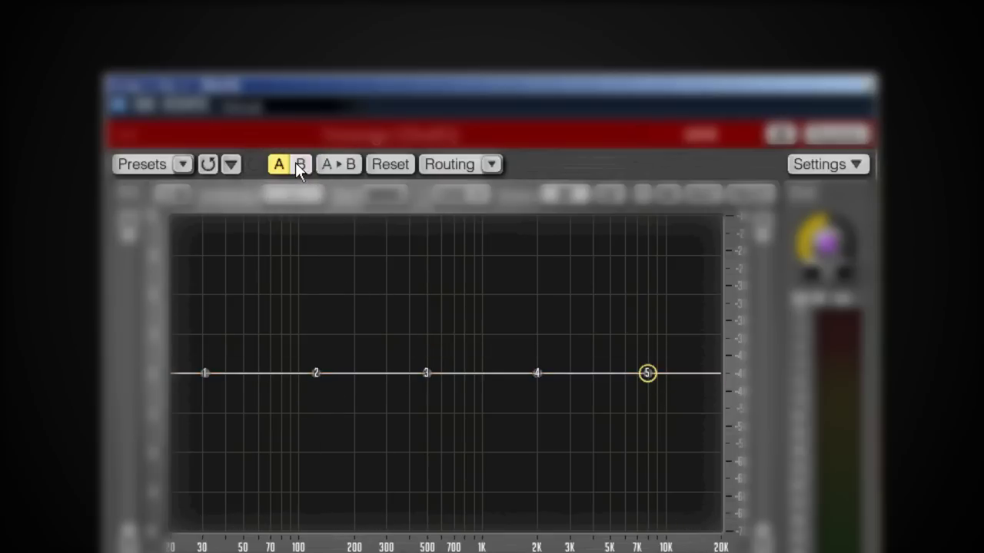
- Boost band 2 near 105 Hz, dip band 4 near 4.3 kHz, then copy B into A
drag(315, 373, 302, 333)
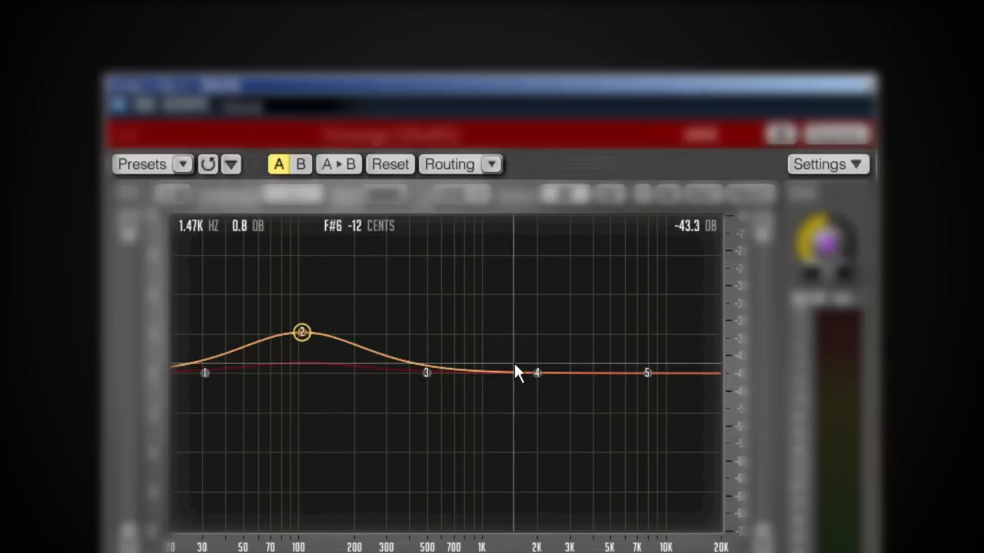
drag(537, 374, 598, 407)
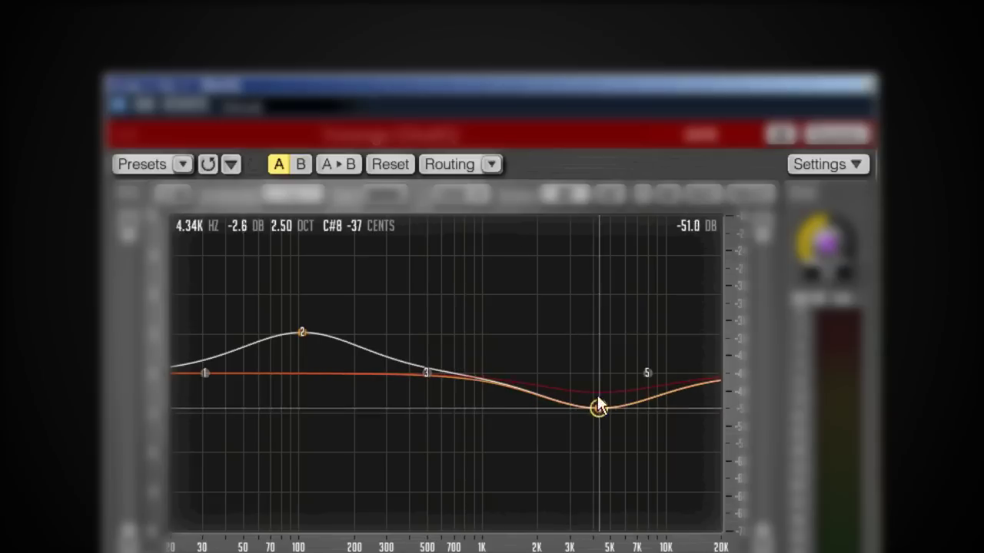
click(299, 165)
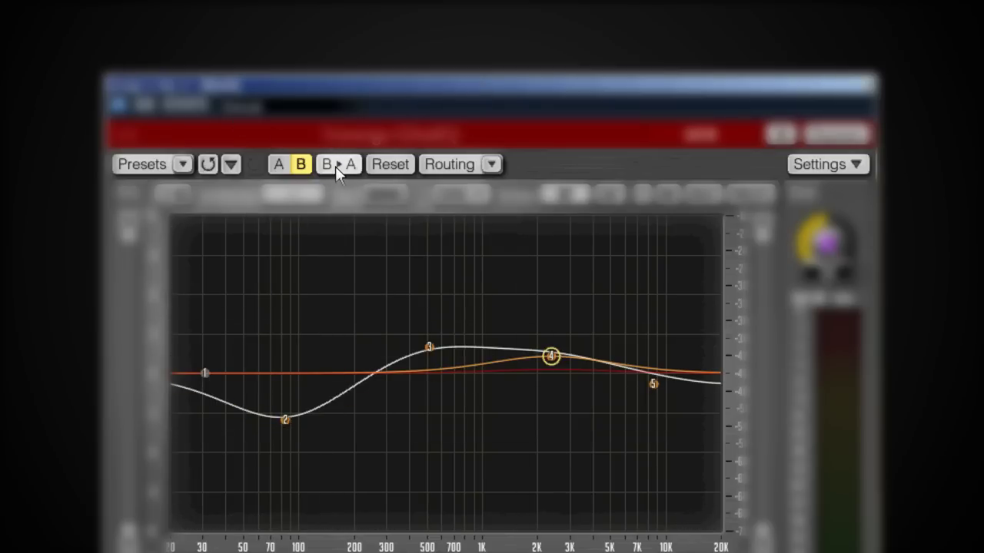
click(337, 165)
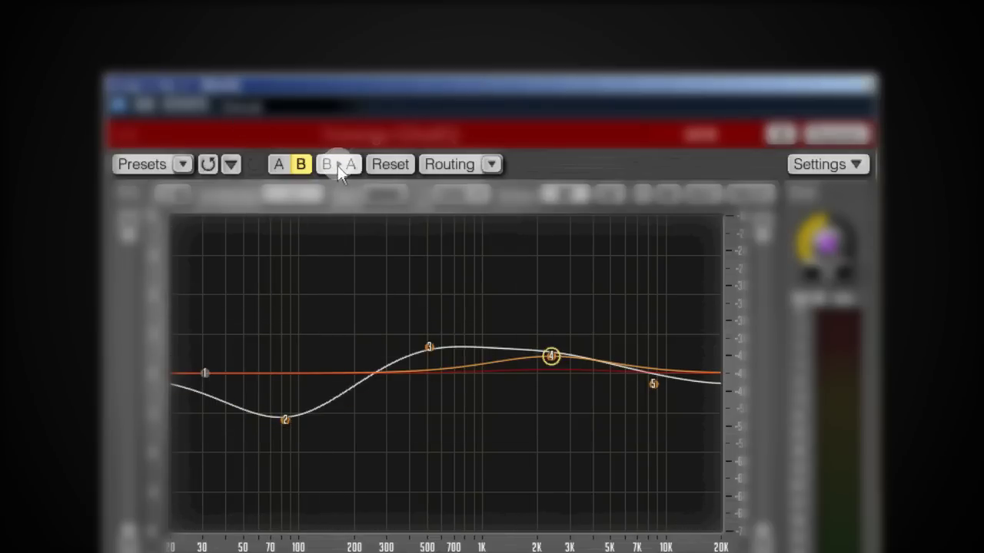
- In slot A, reset band 4 to 0 dB and lower band 5 to about -1.6 dB at 8.73 kHz
click(279, 165)
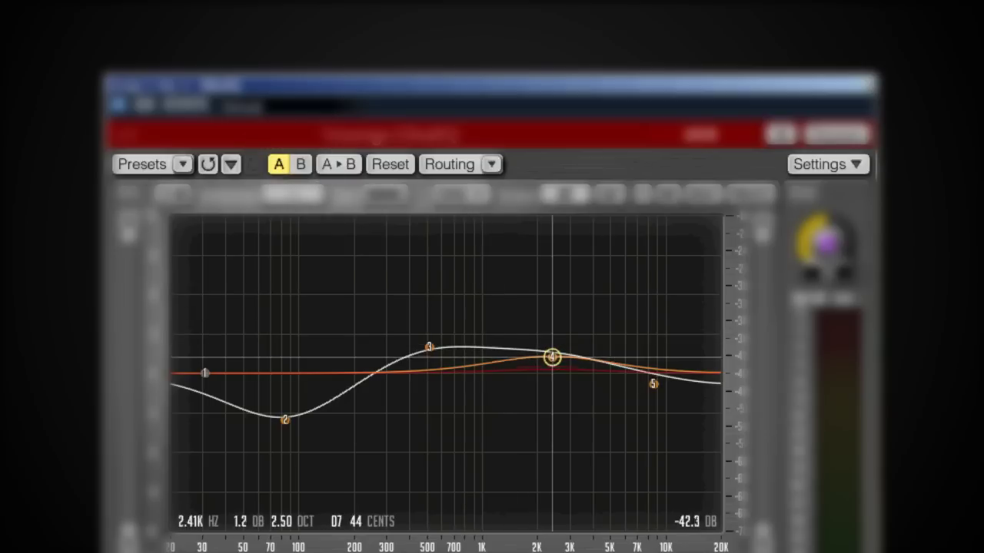
double_click(551, 355)
drag(653, 384, 654, 394)
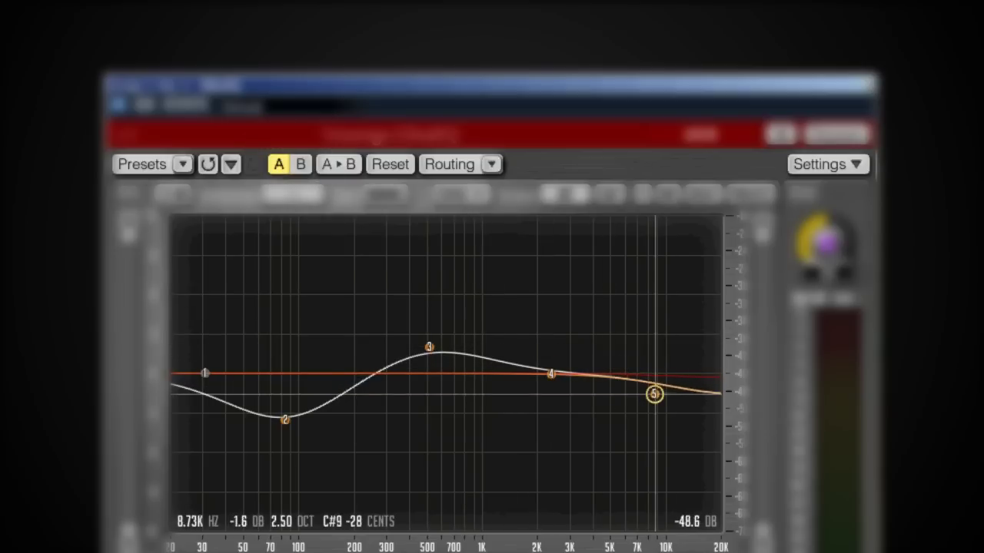
- Reset the B settings slot to a flat curve
click(300, 165)
click(279, 165)
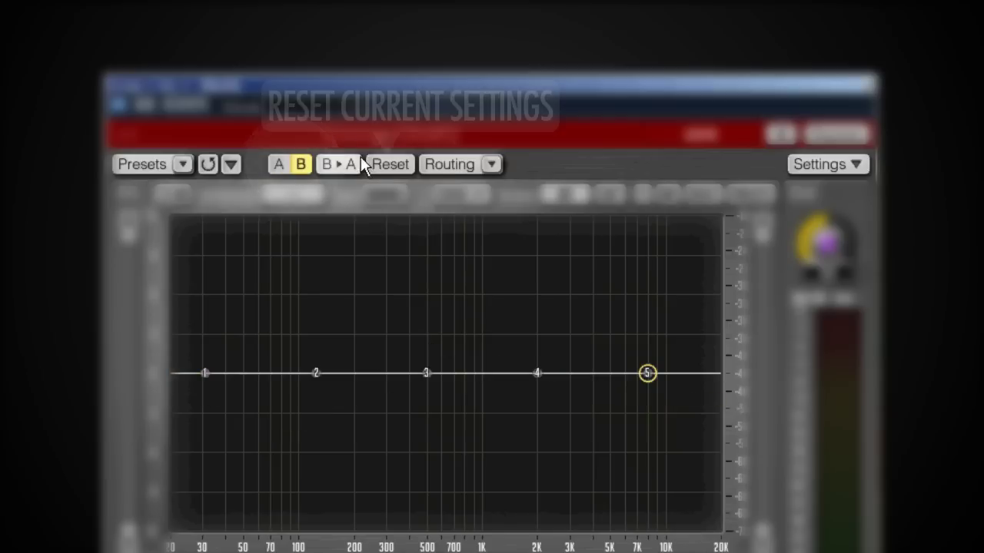
click(388, 166)
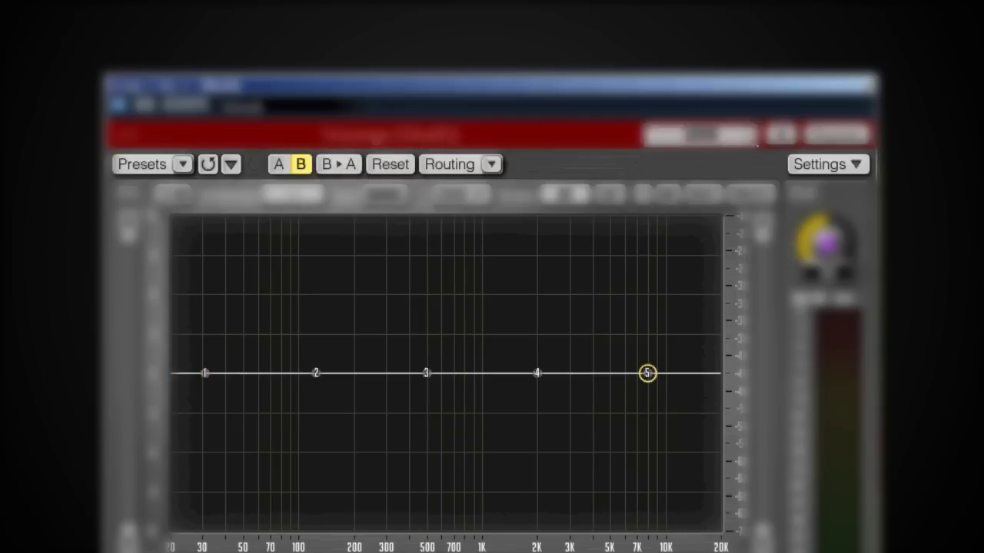
- Reset the current settings again and set oversampling to 8X
click(780, 134)
click(787, 237)
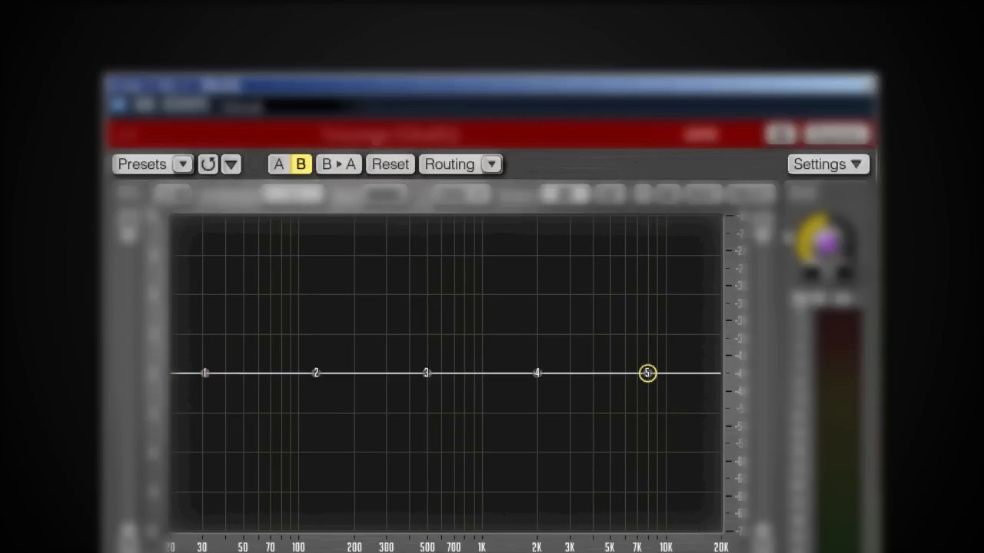
click(392, 166)
click(784, 137)
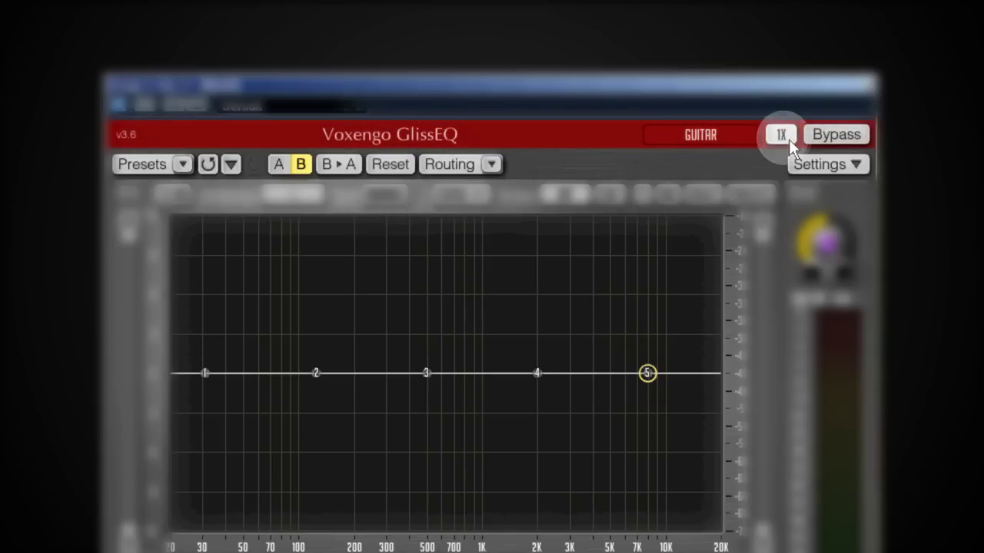
click(773, 232)
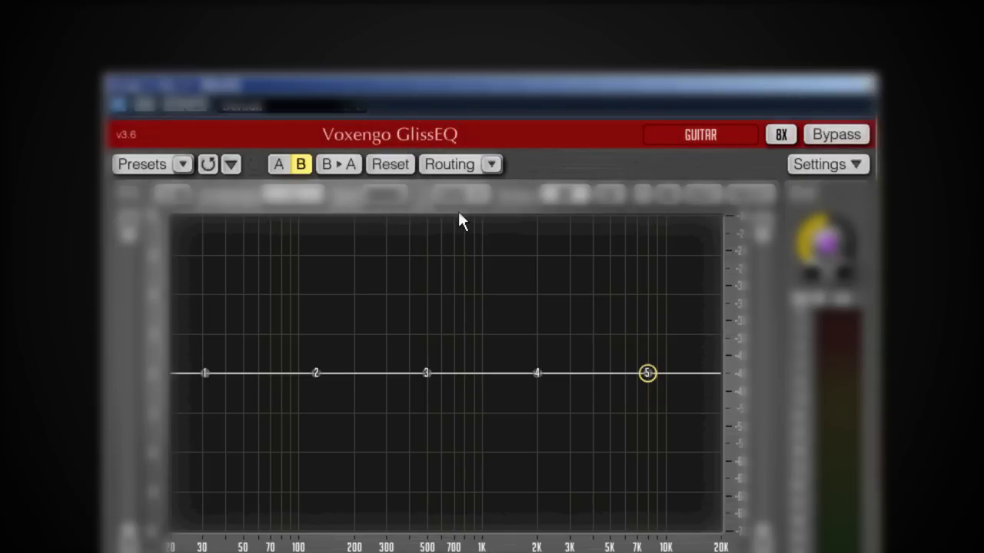
- Switch the channel routing to Mid-Side Stereo
click(490, 163)
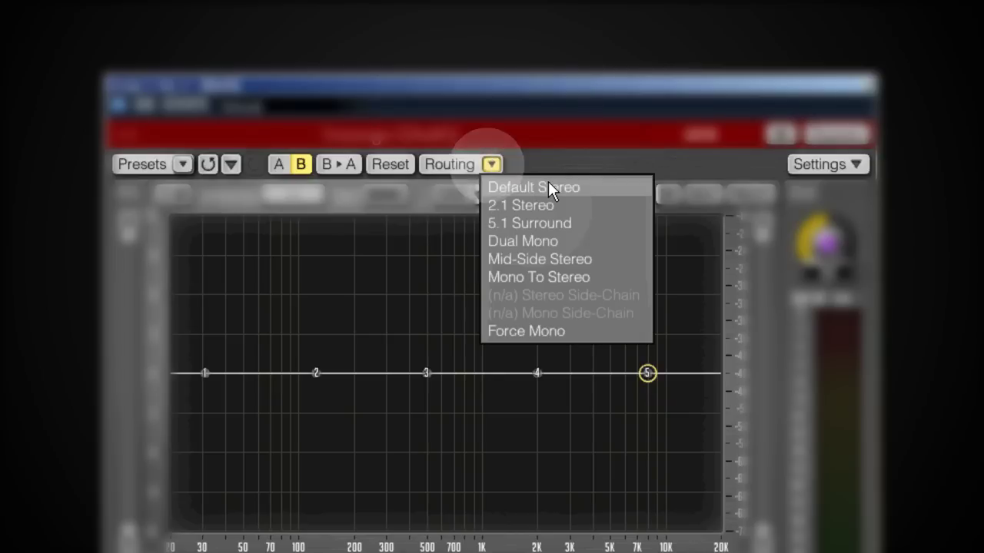
click(569, 261)
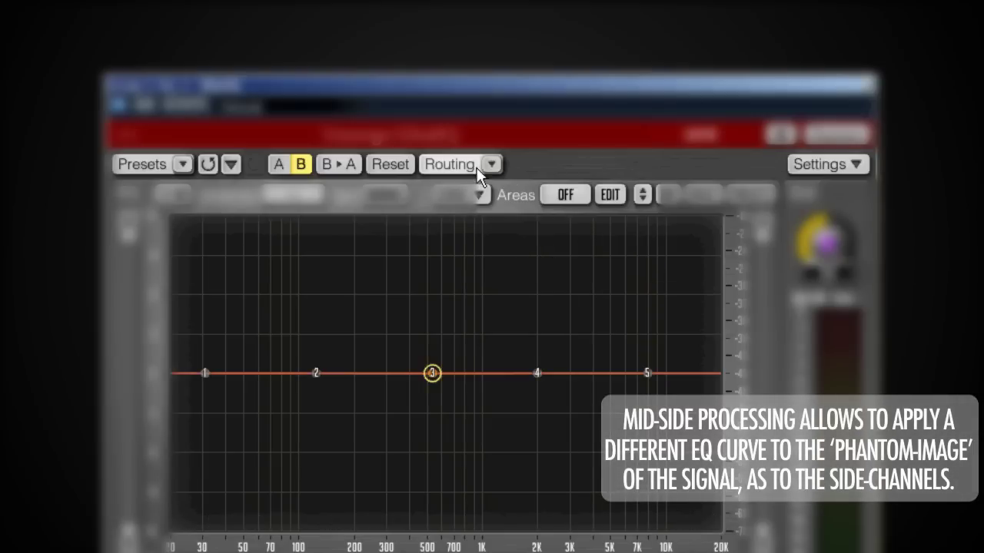
click(489, 162)
click(528, 194)
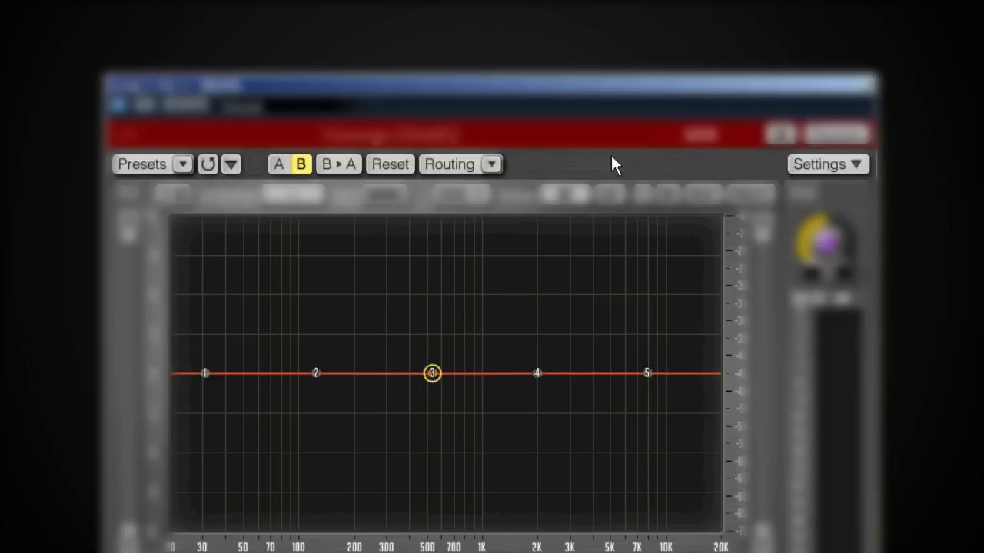
- In the information and settings window, try red, blue and green schemes, returning to grey
click(846, 166)
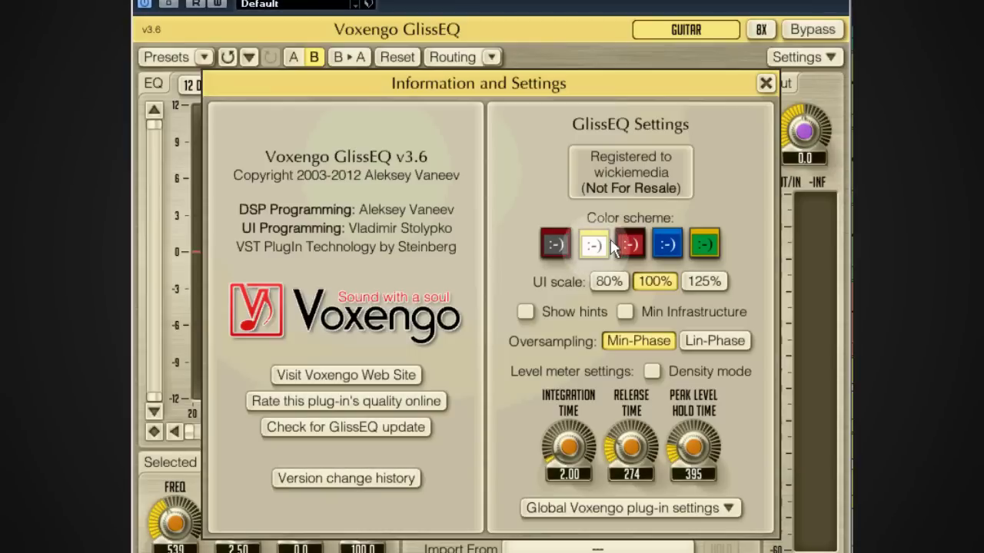
click(629, 245)
click(666, 244)
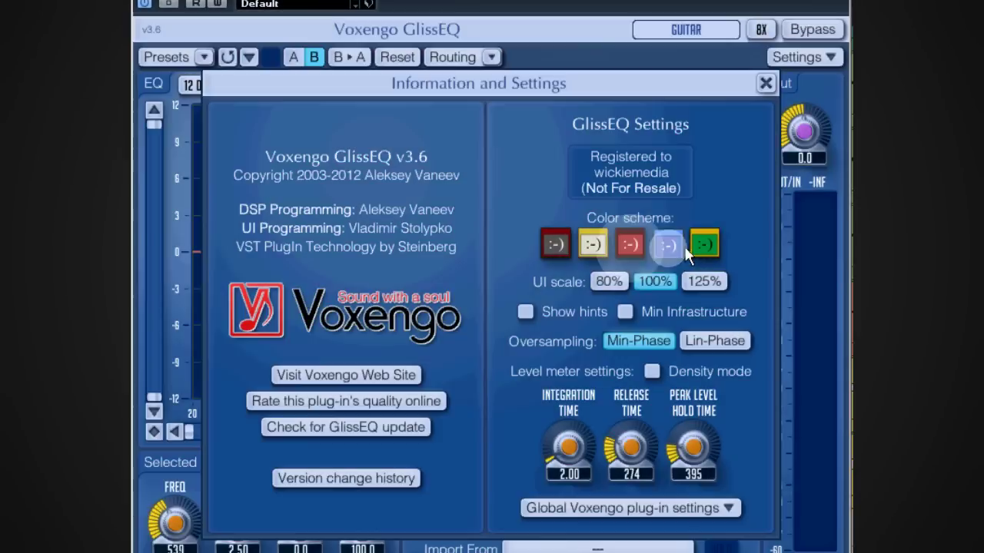
click(704, 244)
click(564, 244)
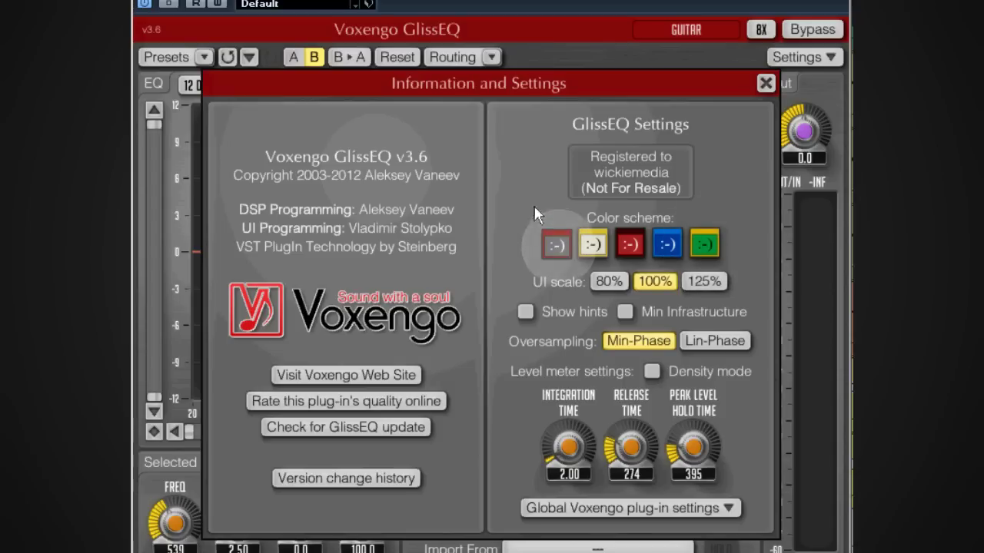
- Keep the interface at 100% scale, set peak level hold time to 500, and close the window
click(704, 281)
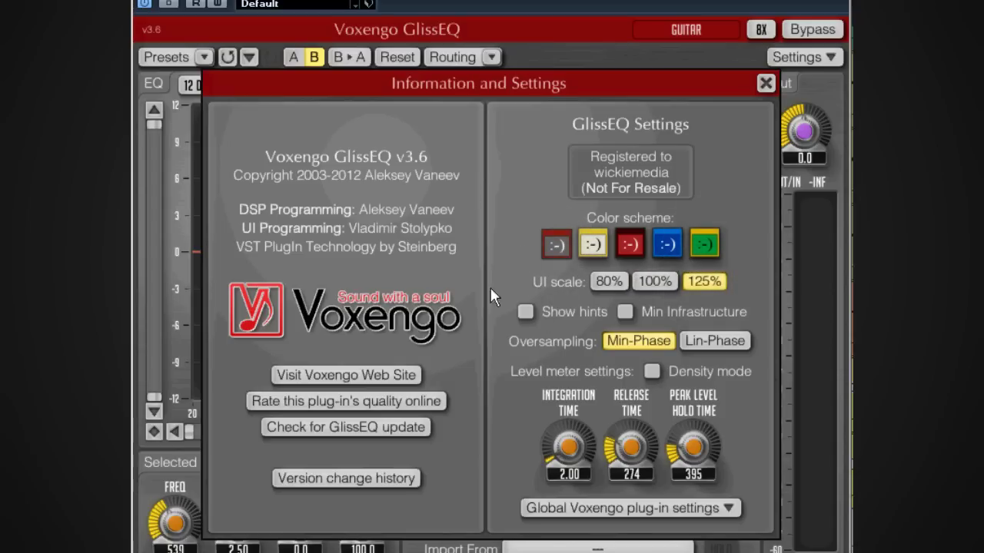
click(654, 281)
drag(693, 446, 693, 415)
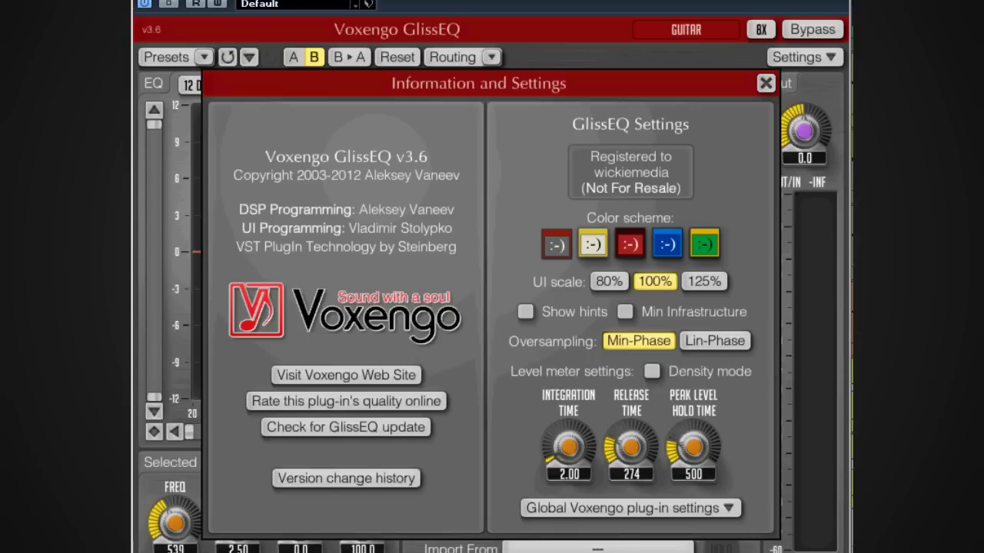
click(766, 82)
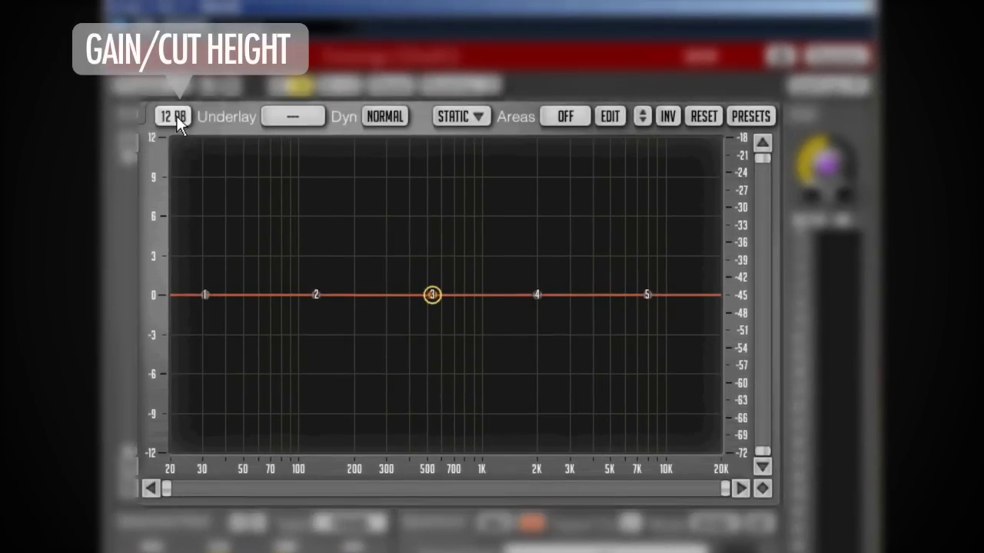
- Try the ±3 dB and ±30 dB graph ranges while boosting band 3 near 400 Hz to about 1.8 dB
click(176, 115)
click(180, 139)
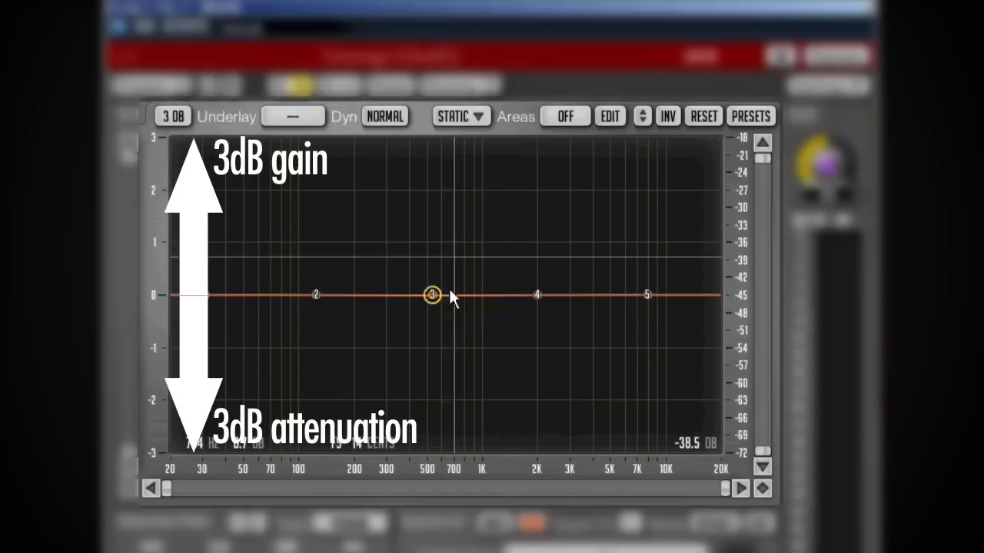
drag(432, 295, 408, 139)
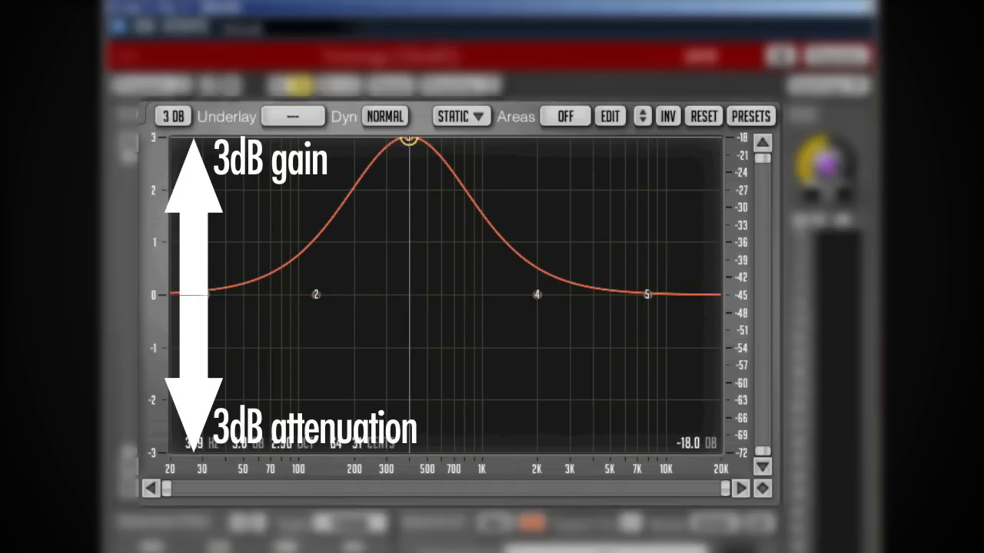
click(176, 117)
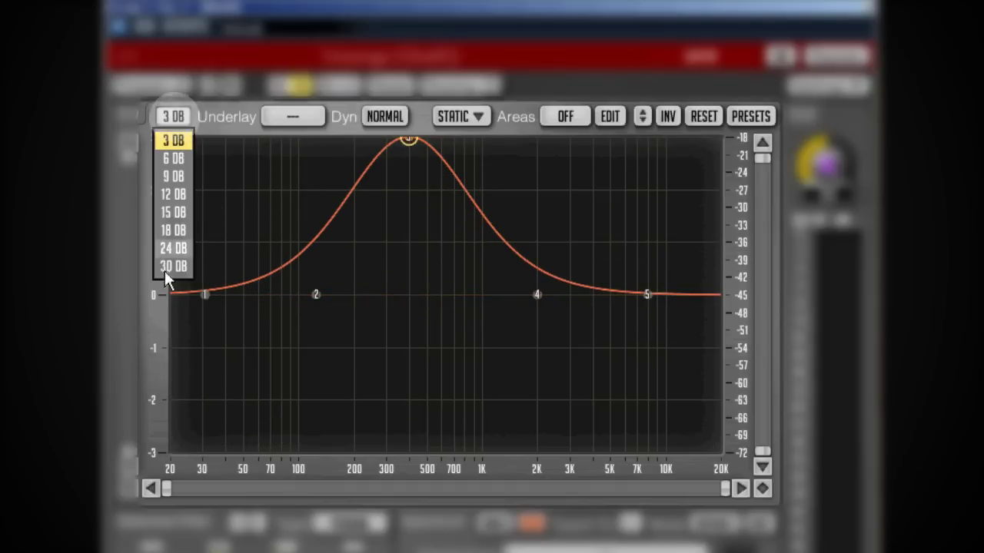
click(176, 265)
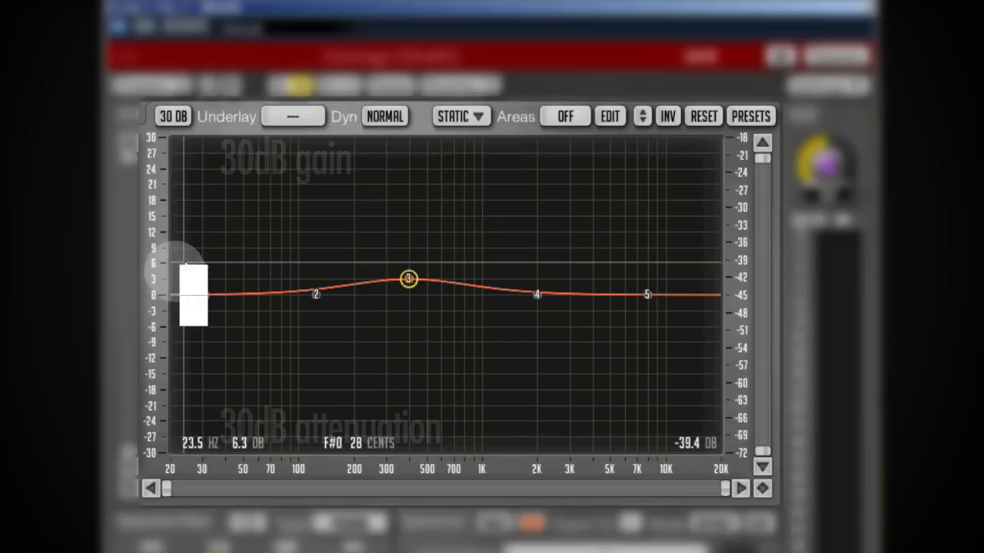
click(162, 123)
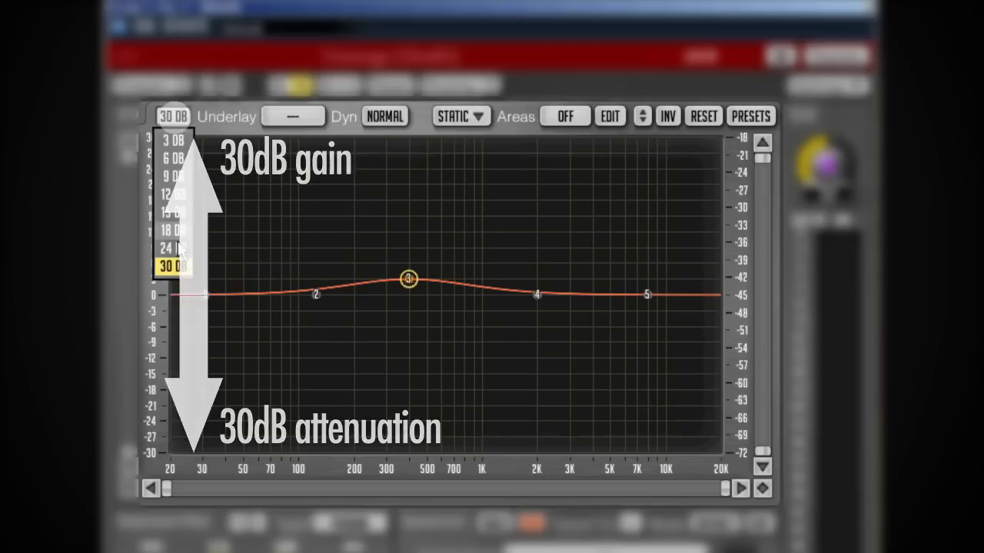
click(175, 141)
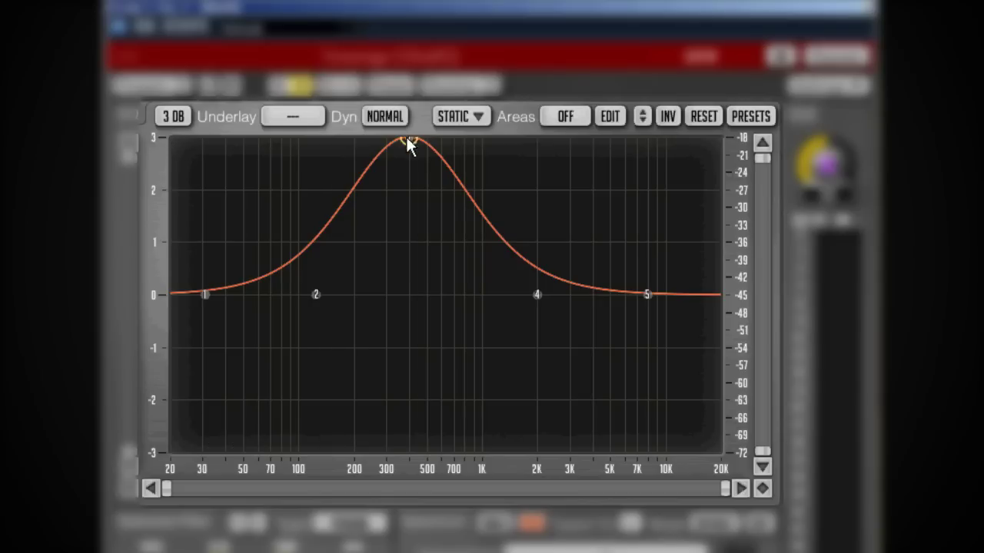
drag(409, 143, 412, 209)
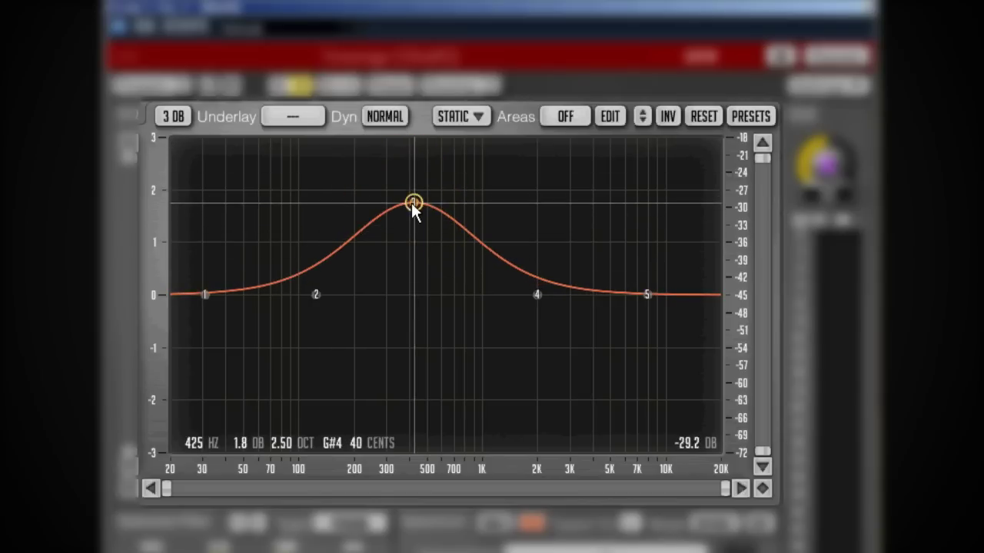
- Show a green underlay curve, then turn the underlay off
click(275, 117)
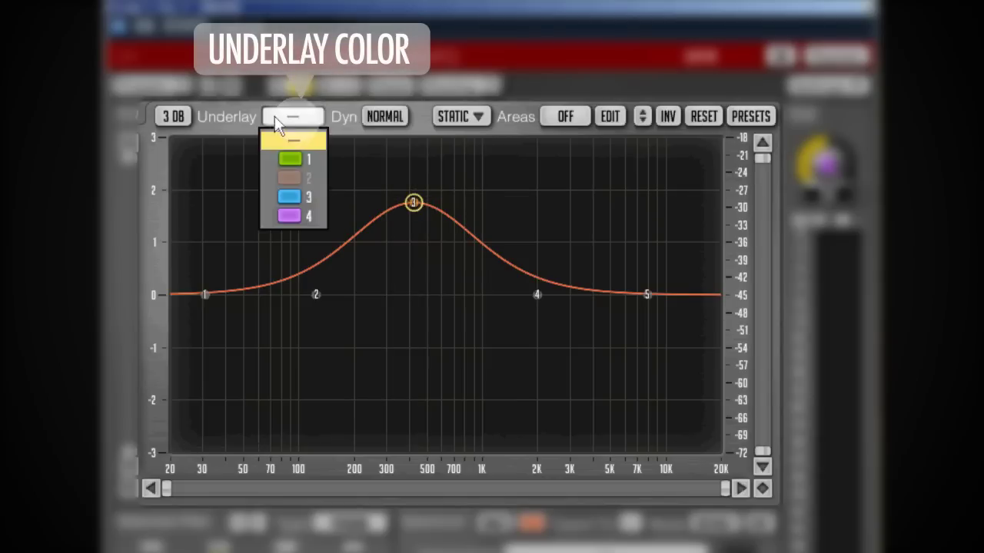
click(306, 159)
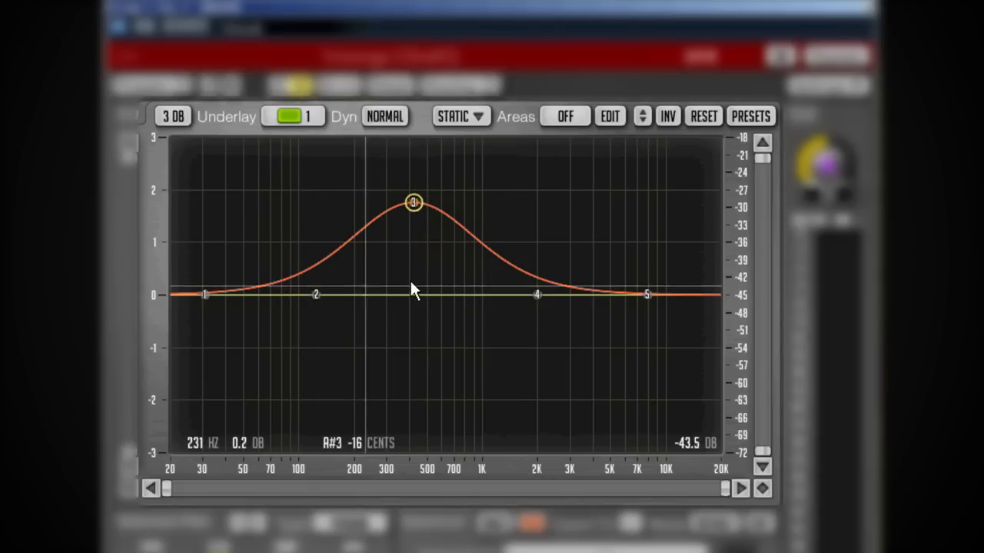
click(292, 119)
click(294, 140)
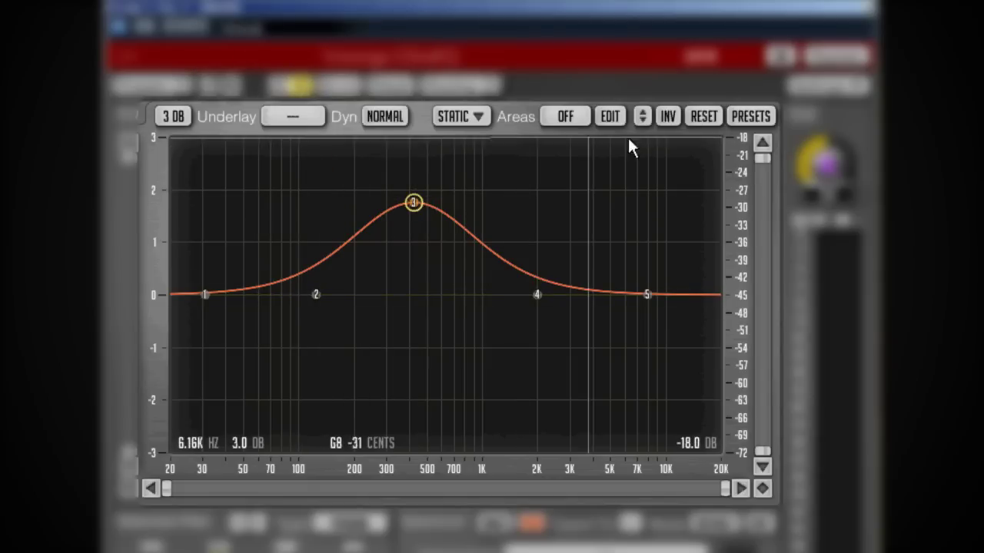
click(385, 116)
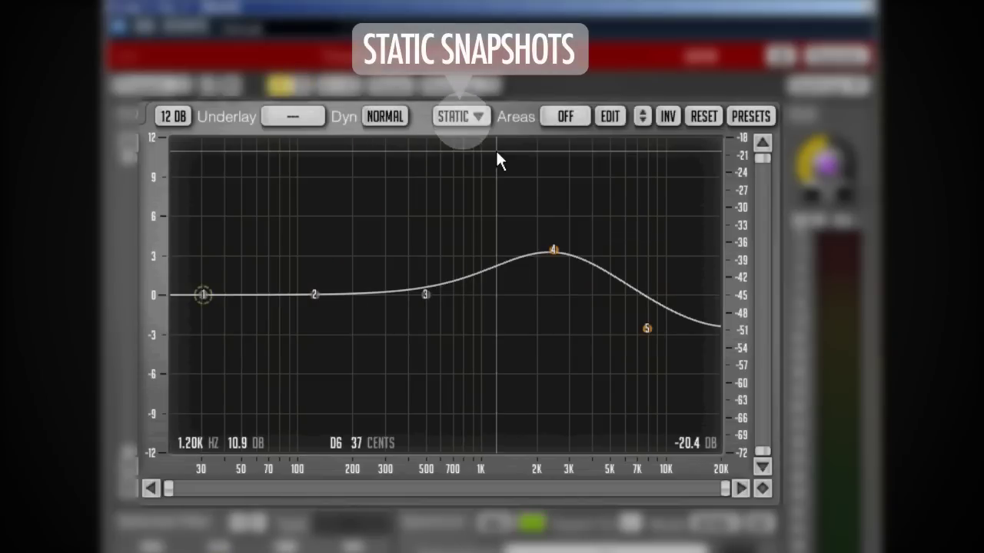
- Capture a static spectrum, view it on the graph, then hide it and take a fresh snapshot
click(474, 116)
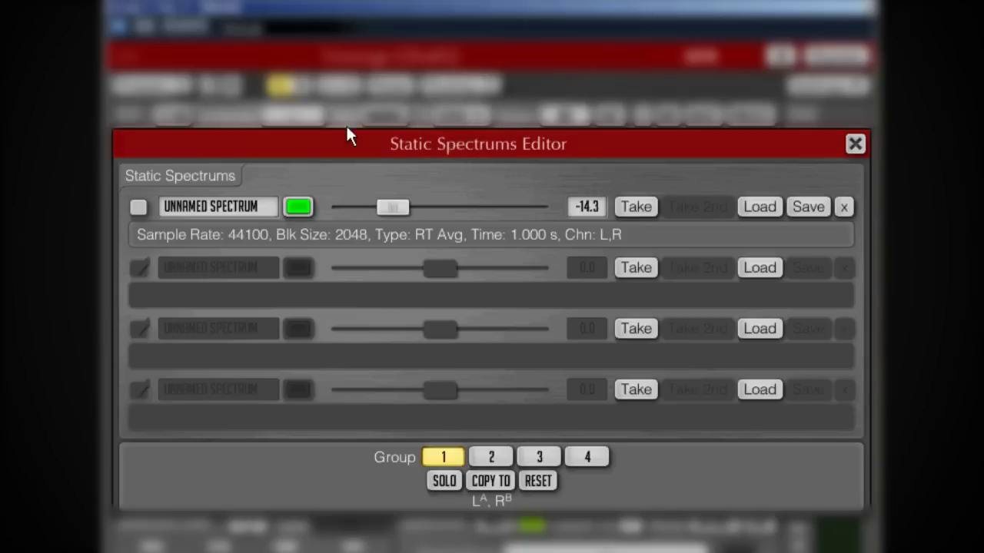
click(856, 141)
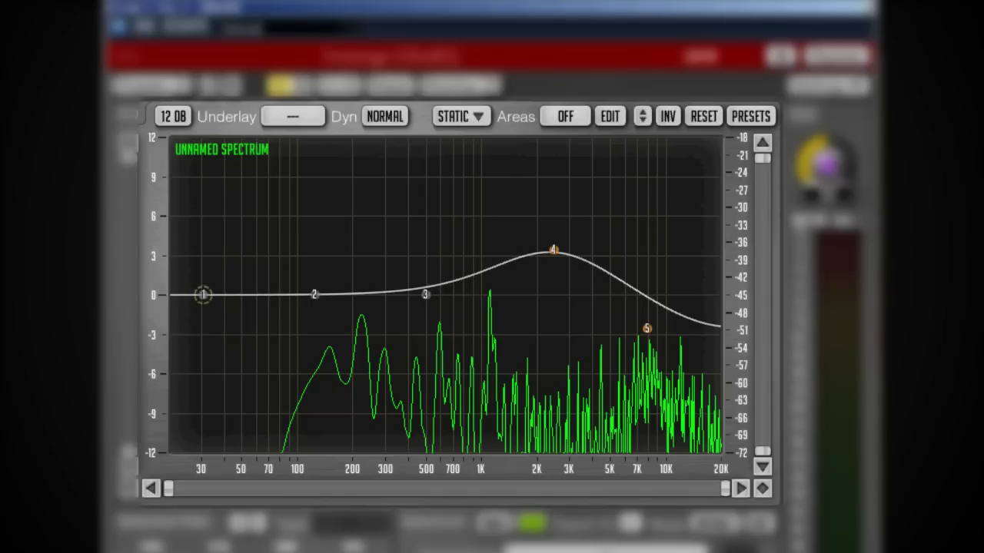
click(475, 116)
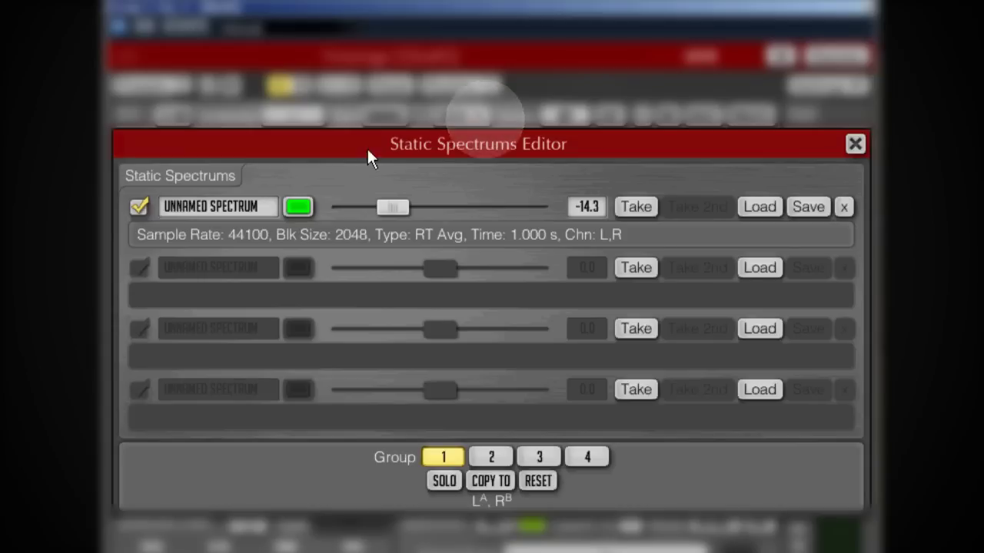
click(140, 205)
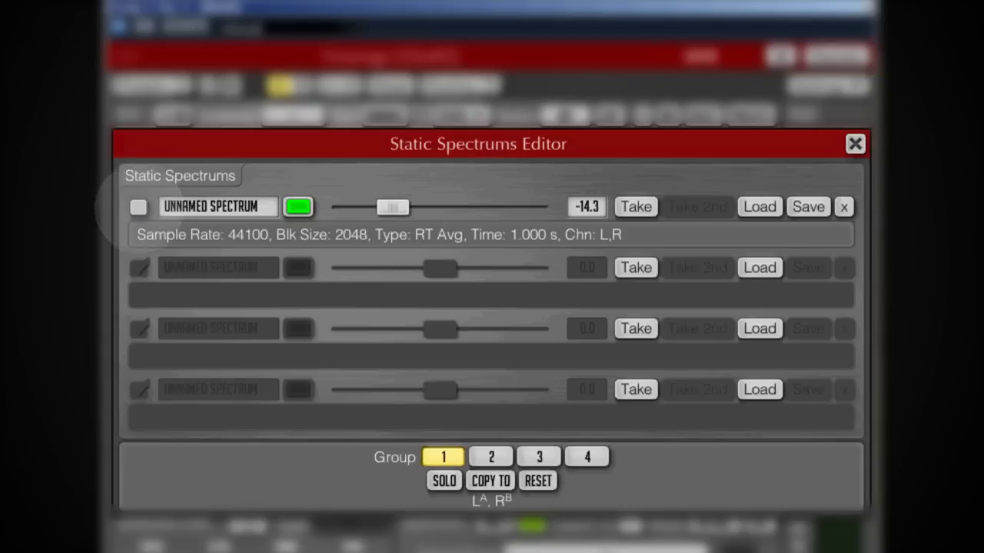
click(644, 206)
- Overlay the Basic frequency areas (Drums Lo/Bass, Bass/Gtr, Guitar/Vox, Vocals, Drums Hi) and zoom to full range
click(854, 143)
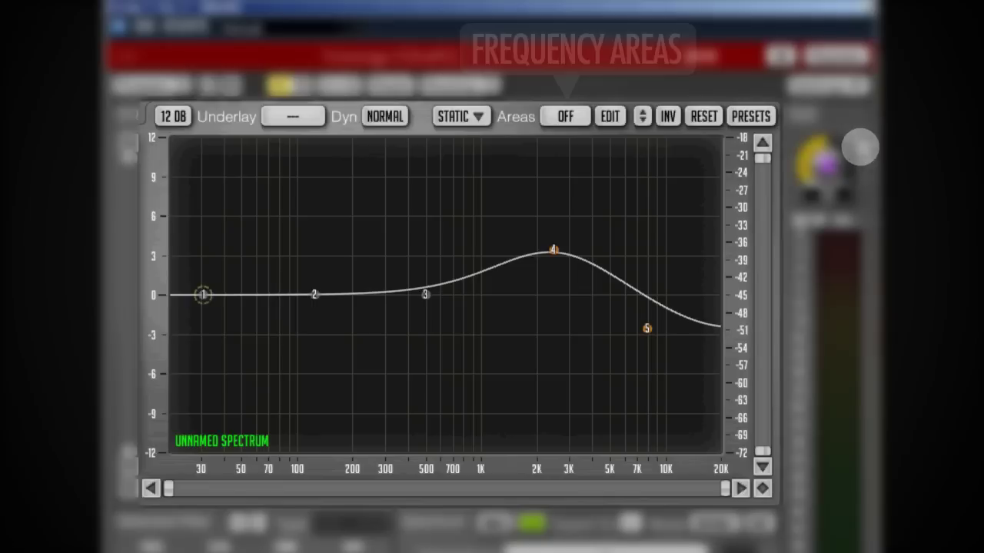
click(569, 116)
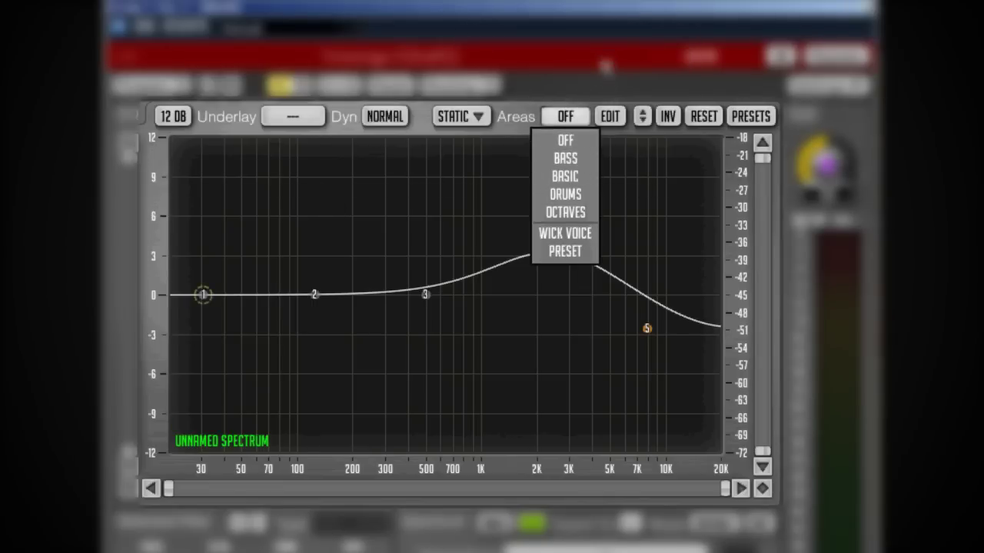
click(564, 176)
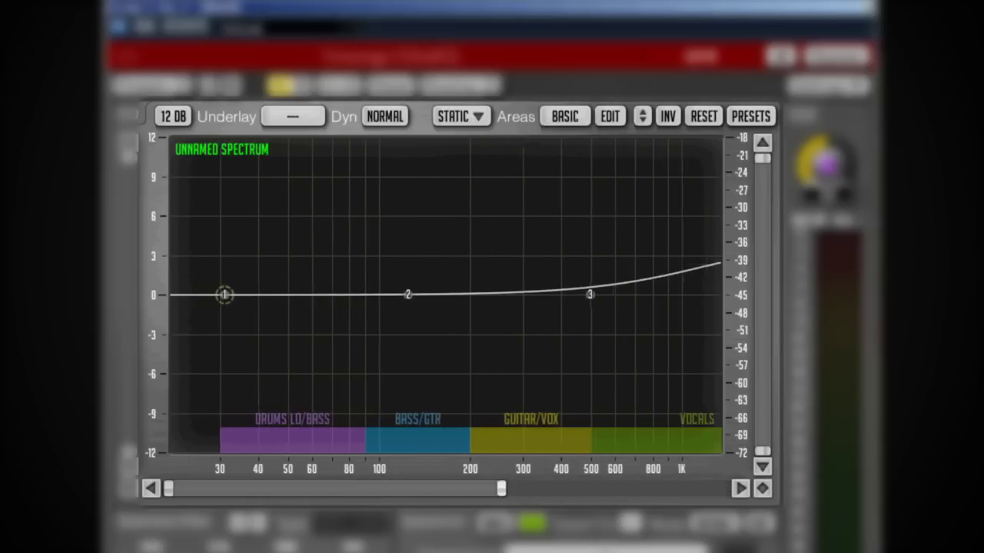
drag(300, 489, 425, 492)
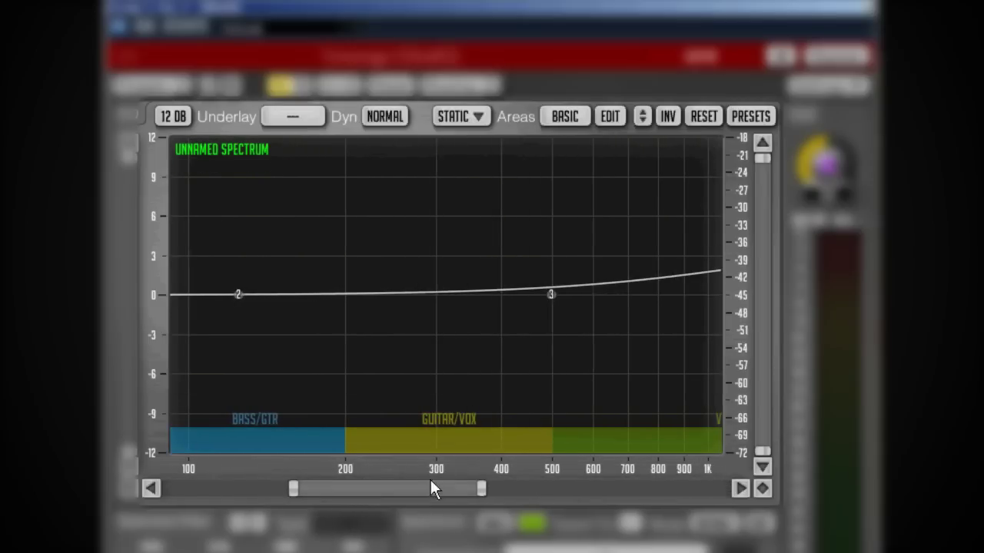
drag(432, 490, 566, 489)
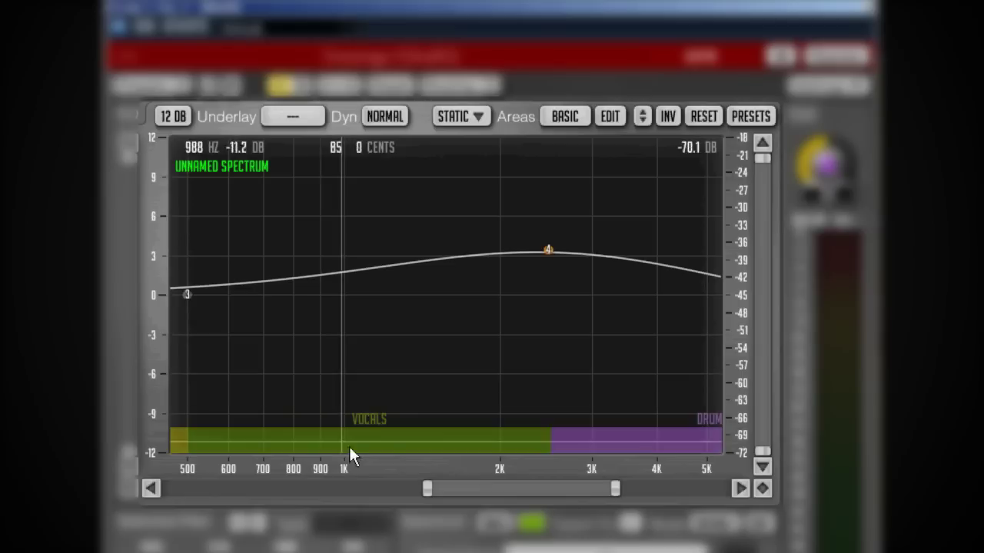
double_click(508, 483)
click(577, 123)
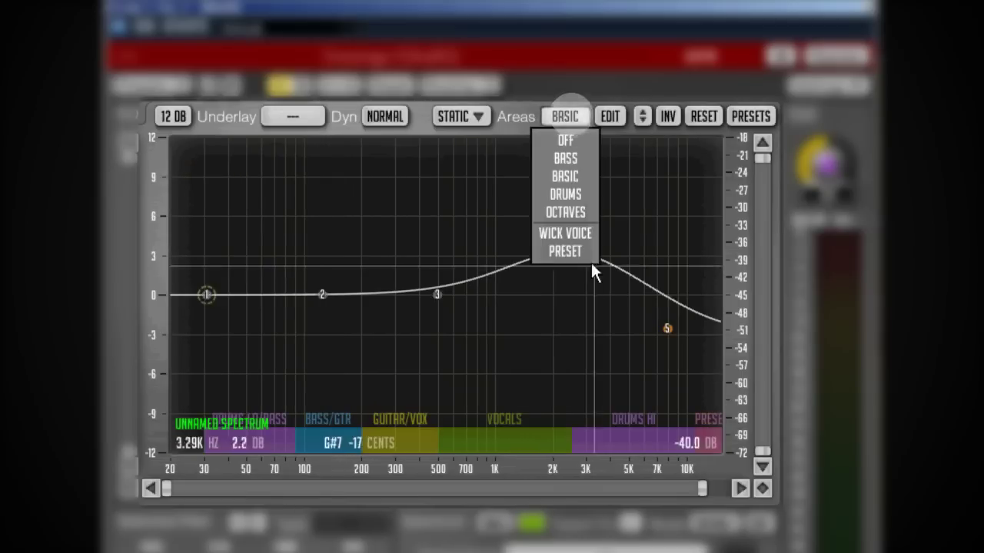
- Show the Wick Voice areas, then enable the OCT 1, OCT 7, OCT 8 and OCT 9 areas
click(561, 230)
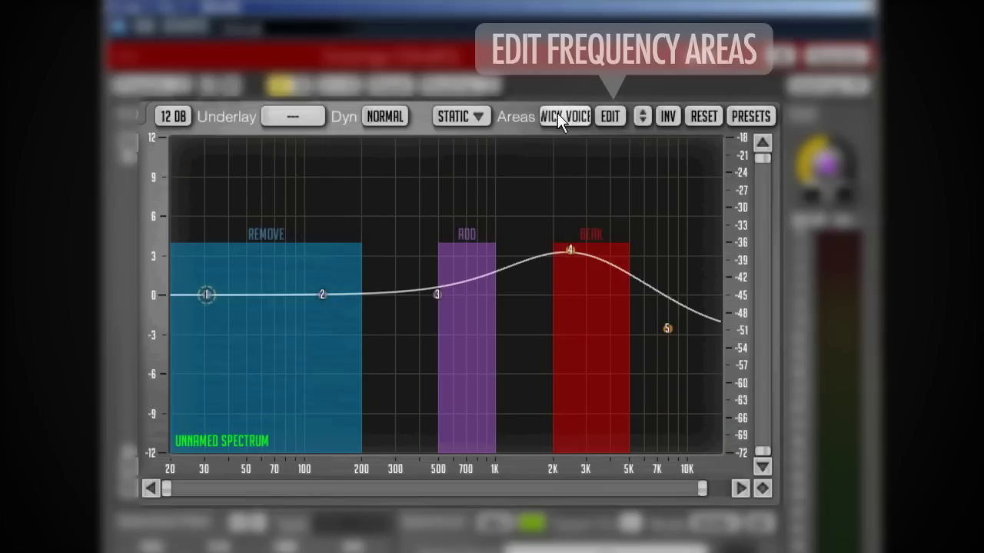
click(608, 116)
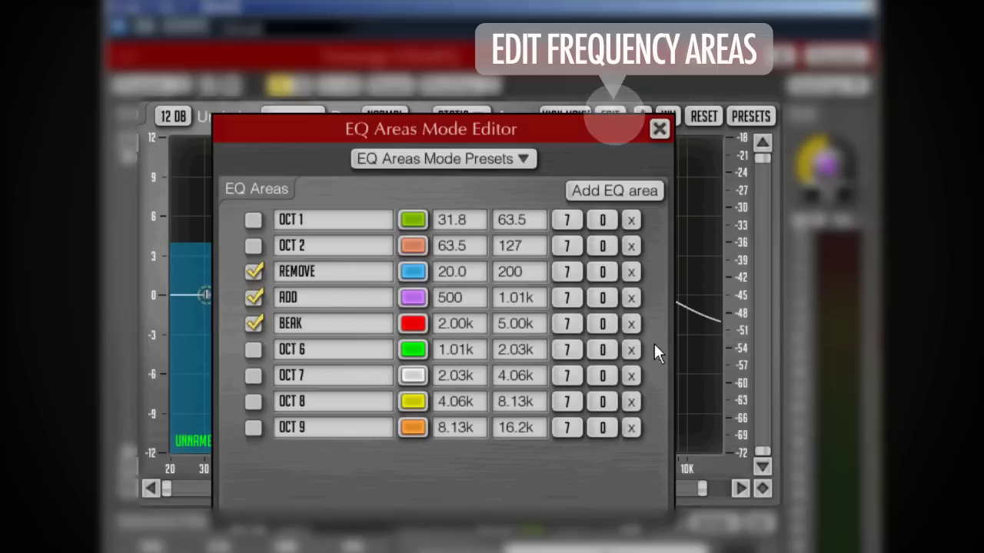
click(254, 221)
click(254, 375)
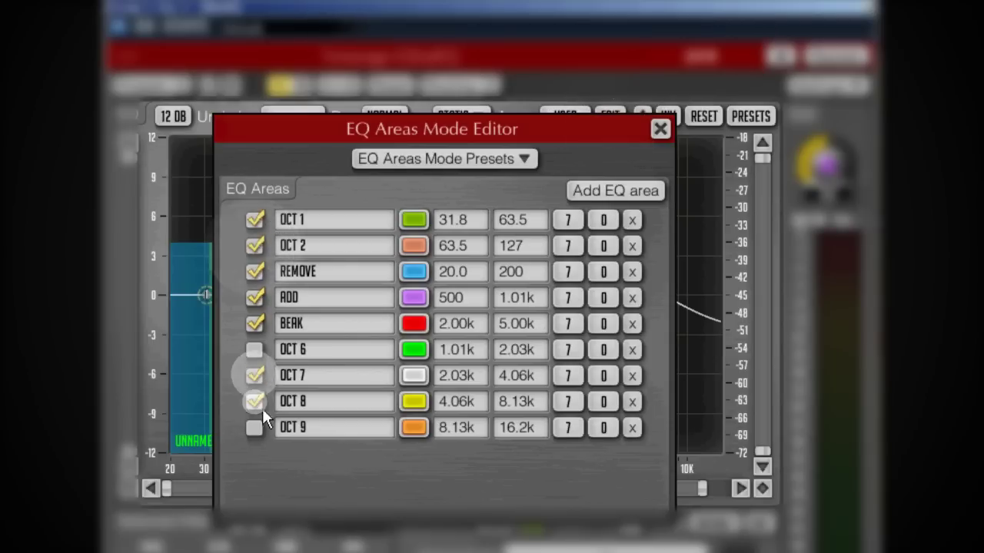
click(254, 401)
click(255, 427)
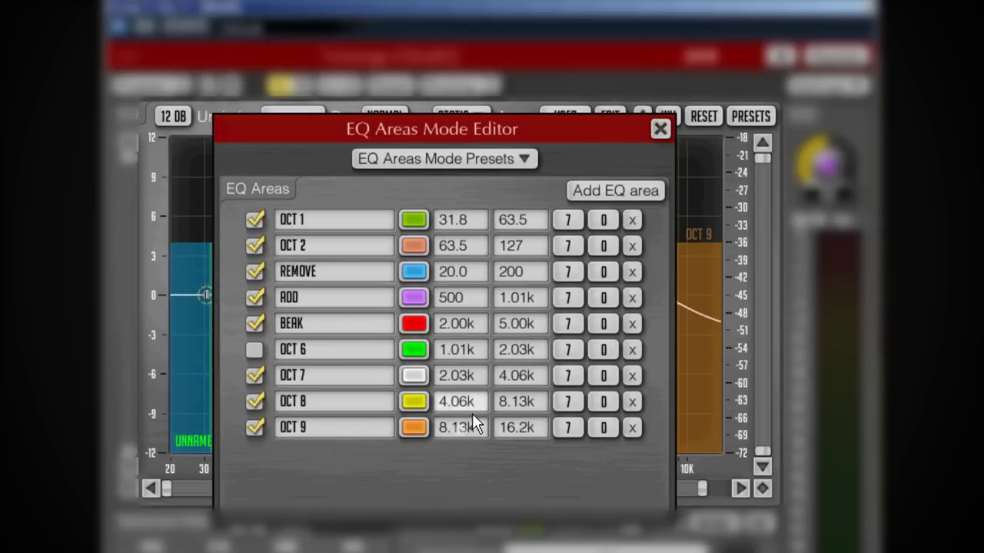
drag(453, 424, 530, 428)
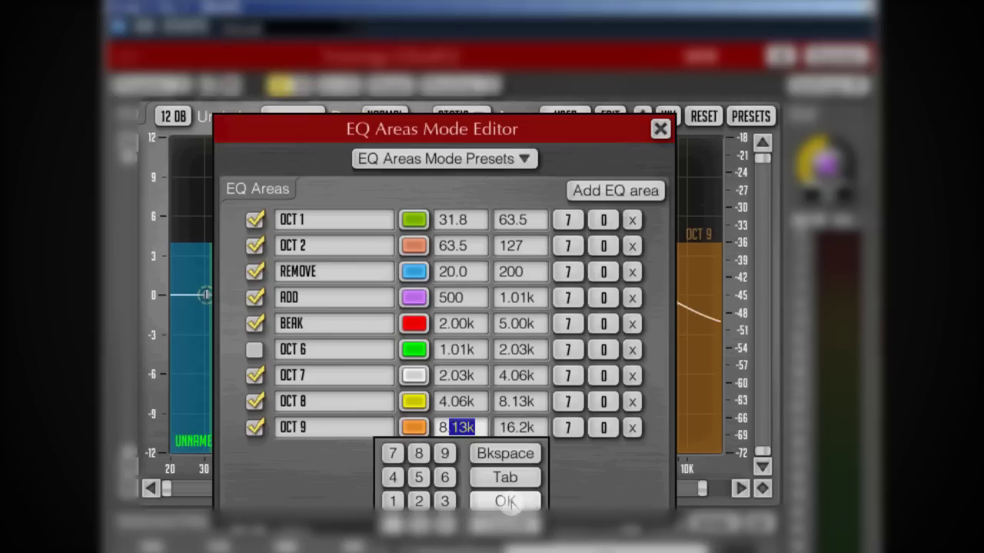
click(506, 502)
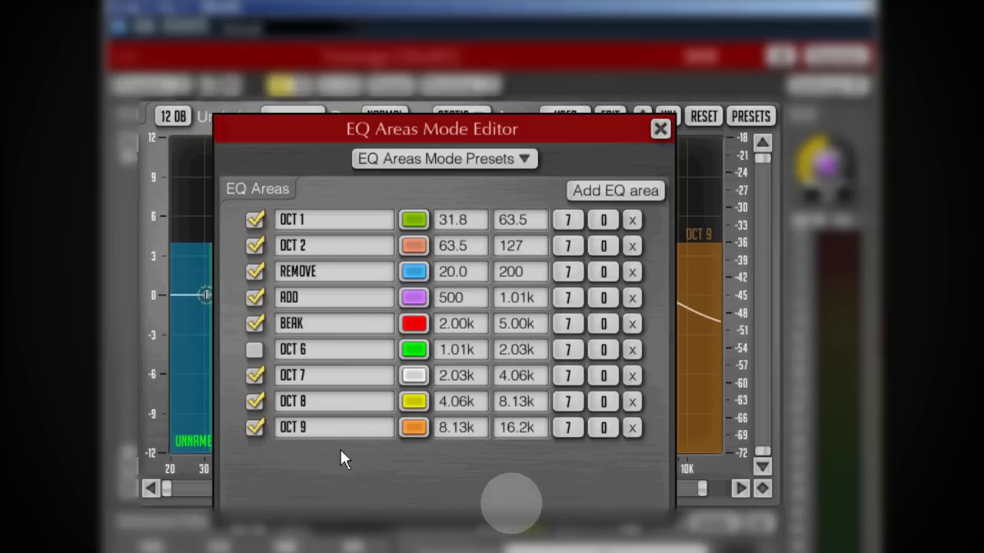
click(660, 130)
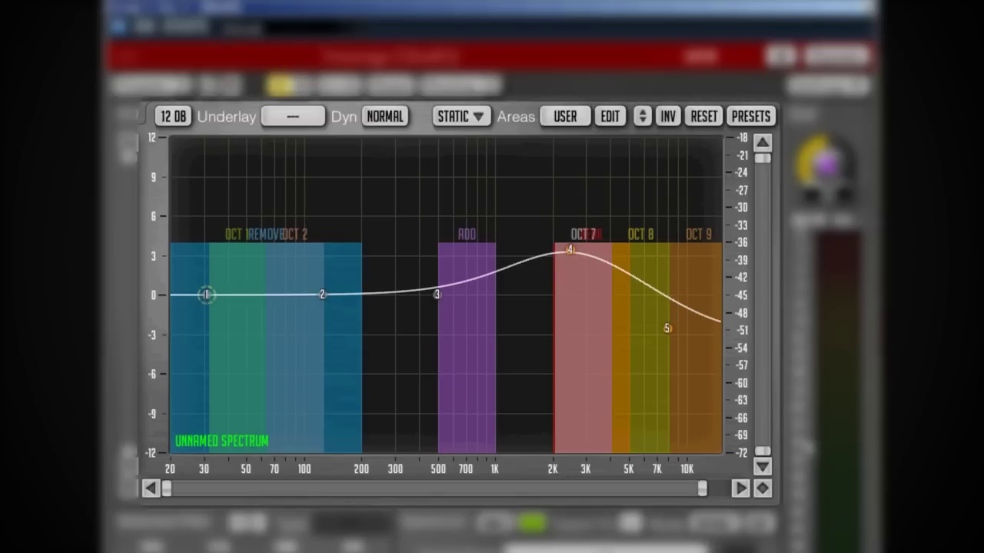
- Turn the area overlay off and leave the EQ curve inverted, with band 4 dipping near 2.5 kHz
click(583, 113)
click(575, 141)
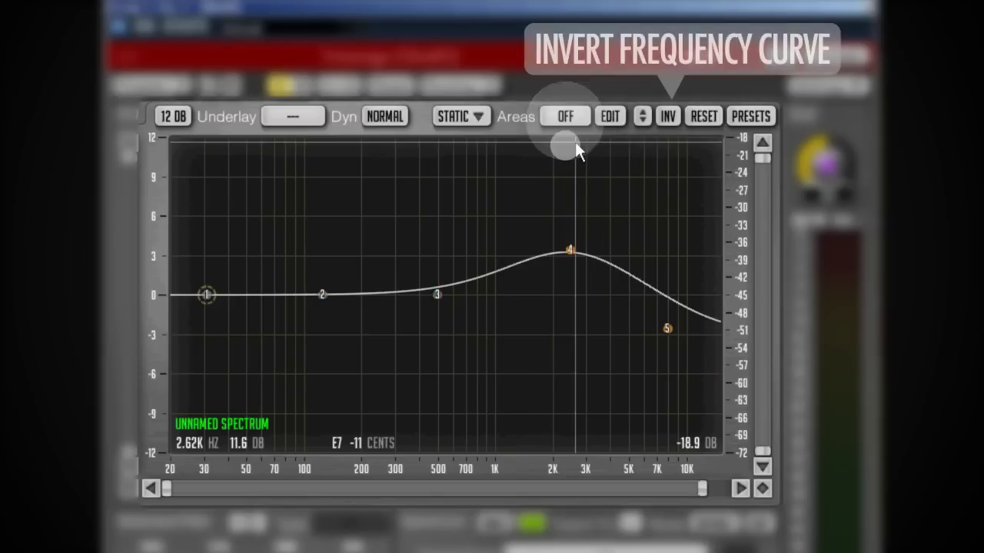
click(668, 117)
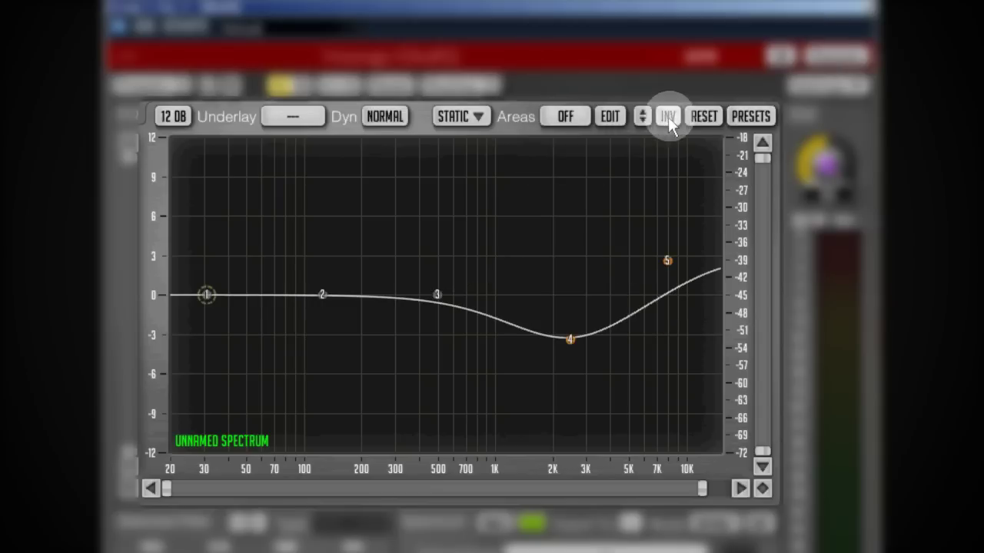
click(667, 117)
click(668, 117)
click(668, 117)
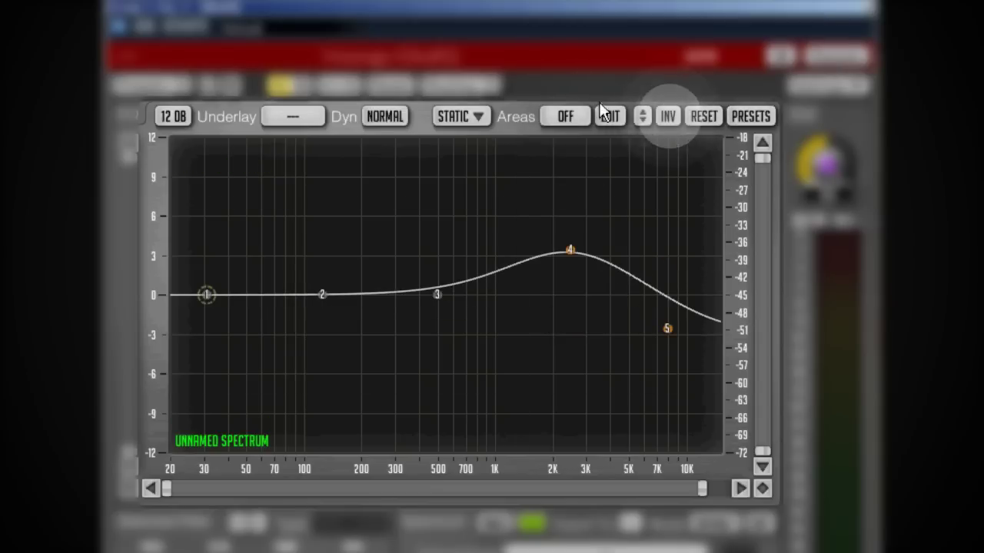
click(665, 119)
click(664, 119)
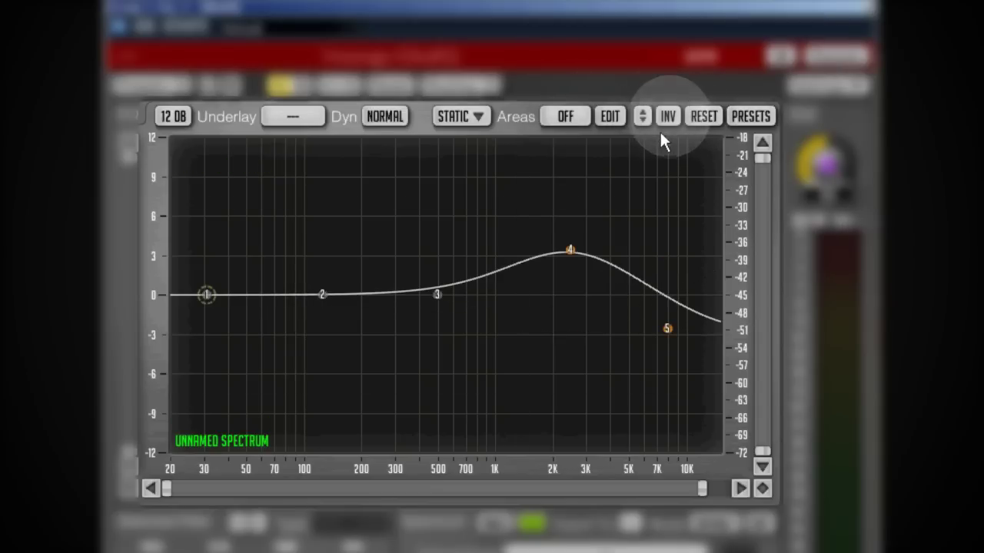
click(666, 118)
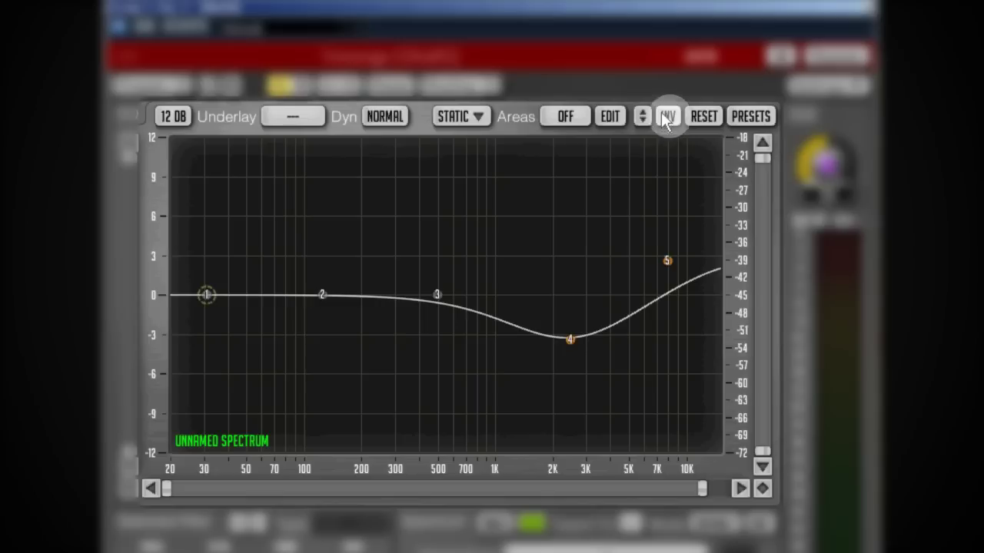
click(666, 117)
click(667, 118)
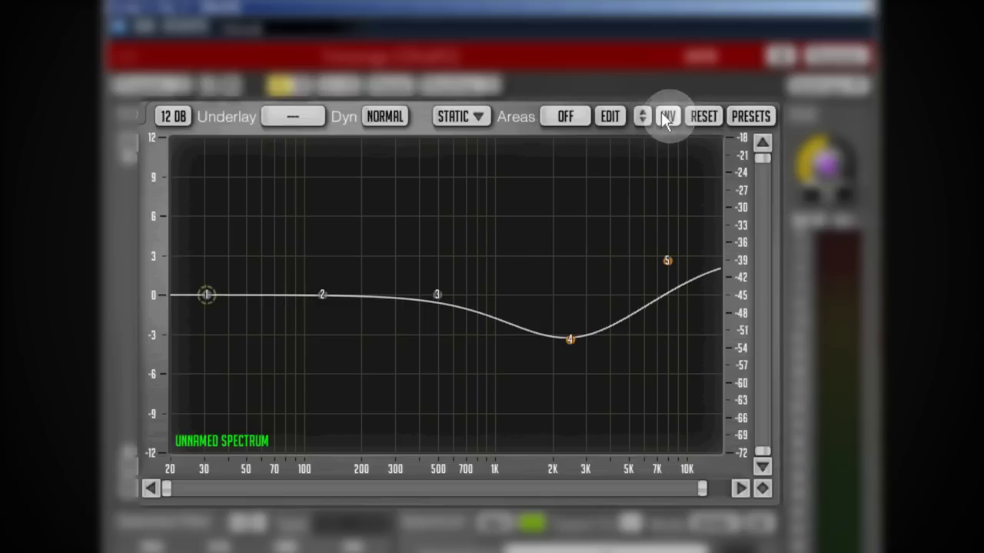
- Flatten the EQ and load a saved preset with a steep low roll-off and peak near 700 Hz
click(704, 116)
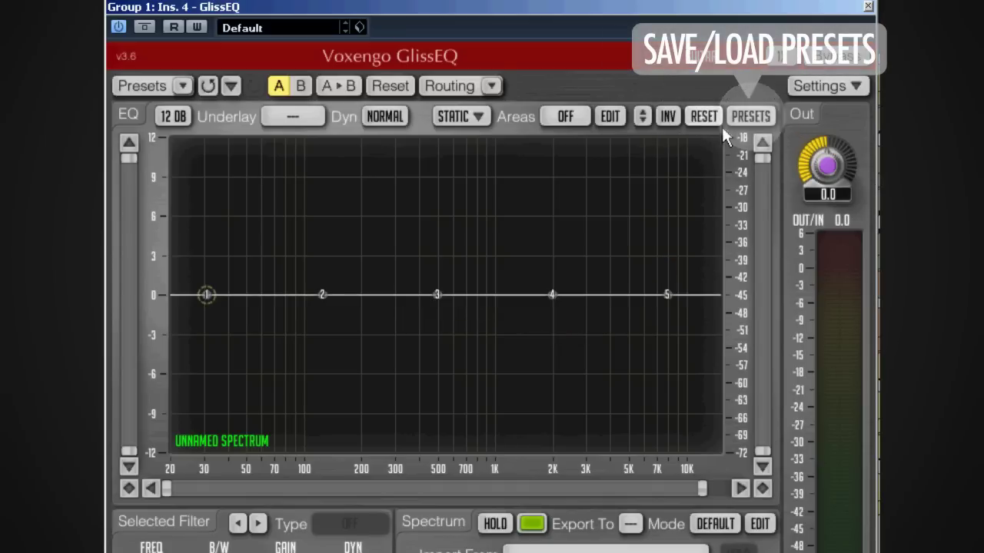
click(751, 117)
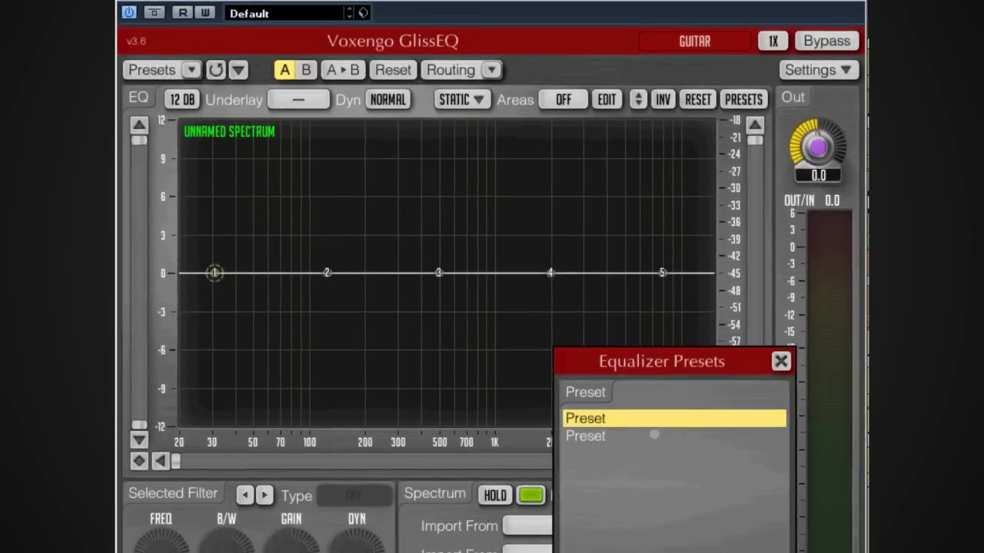
double_click(651, 431)
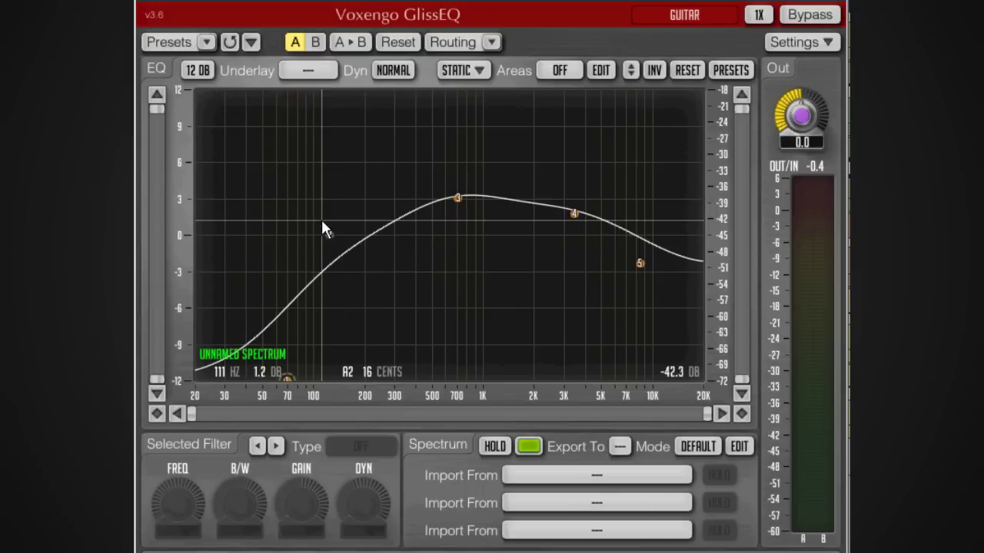
- Boost band 2 to +3.8 dB near 161 Hz and raise the band 1 low shelf to about 0 dB
drag(333, 233, 347, 199)
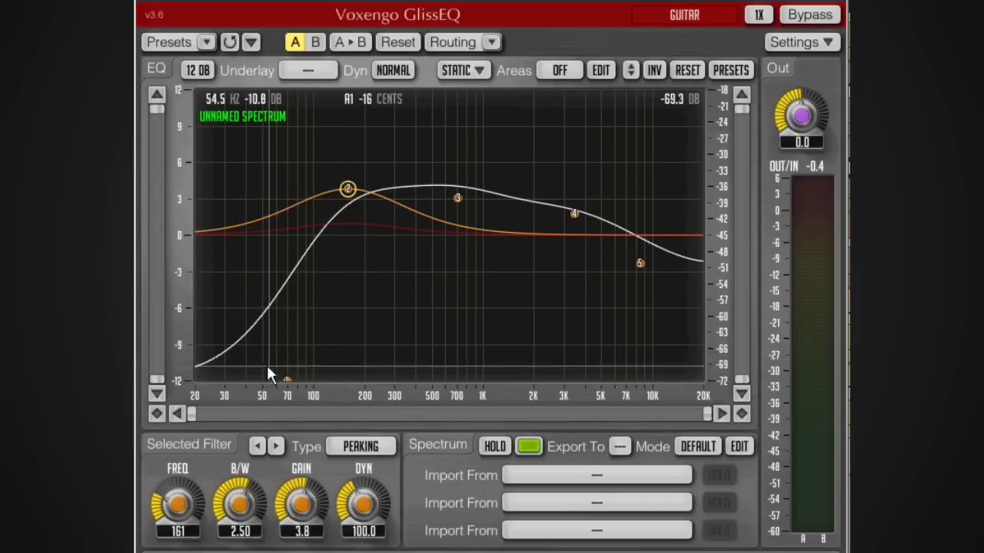
drag(286, 378, 258, 231)
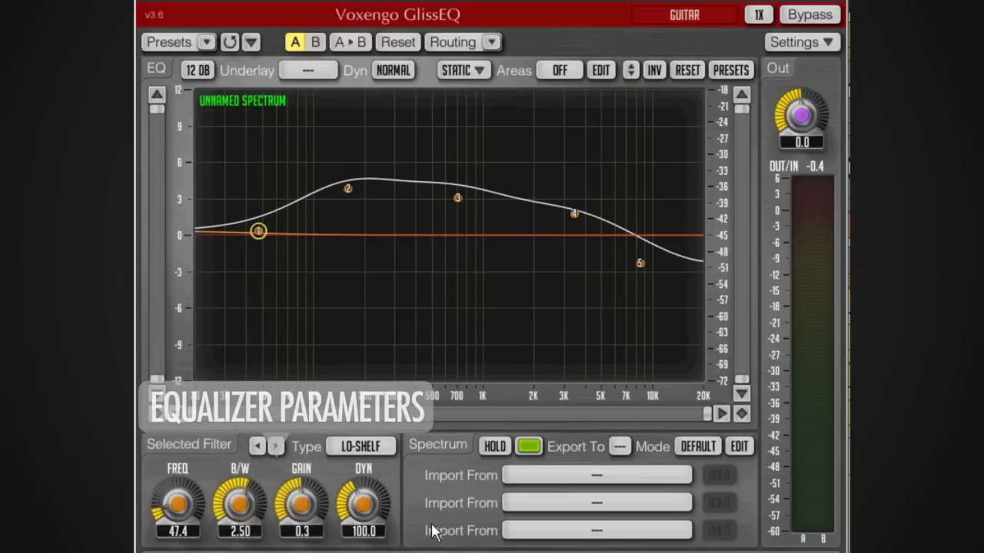
mouse_move(179, 507)
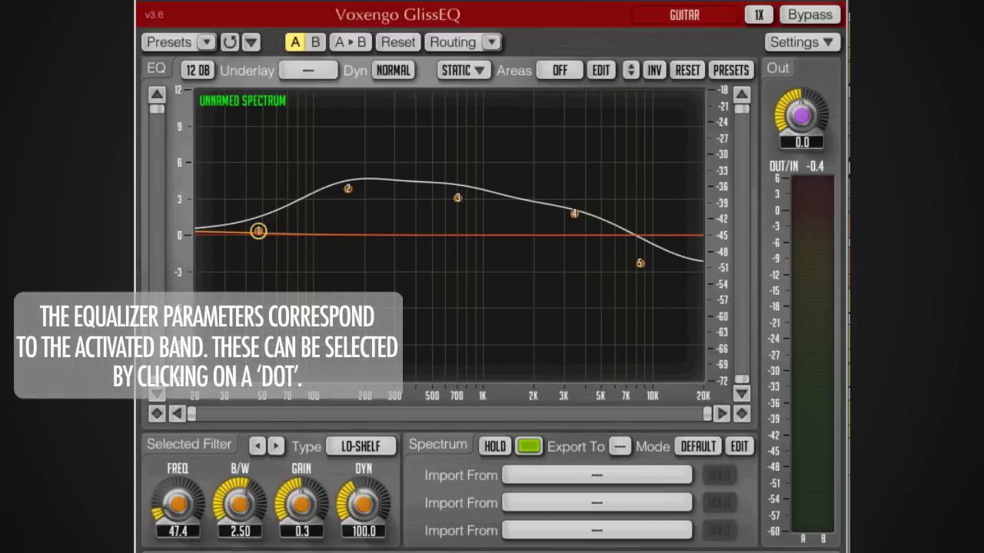
click(344, 187)
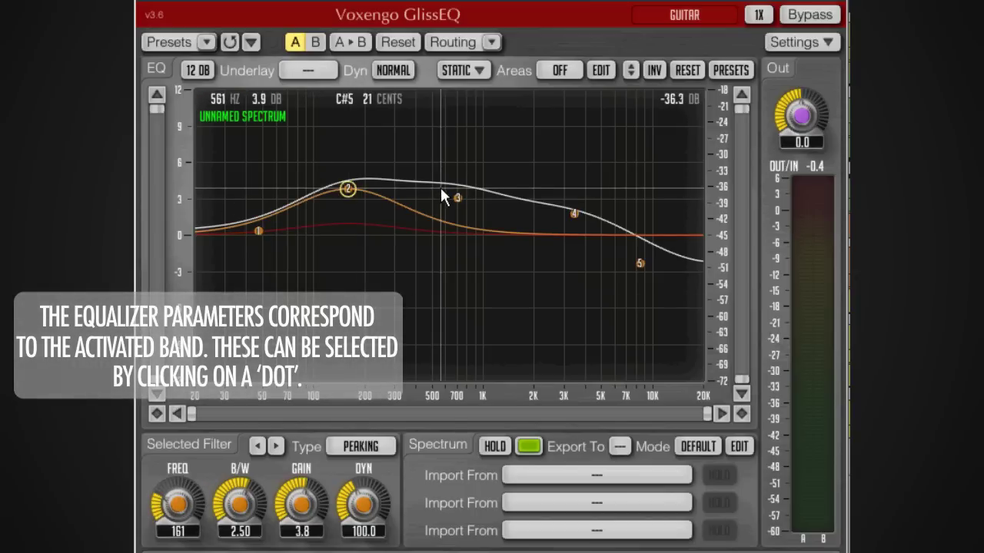
- Lower band 3 to about 1.9 dB, set its frequency to 996 Hz, and narrow it into a sharp peak
drag(456, 199, 457, 213)
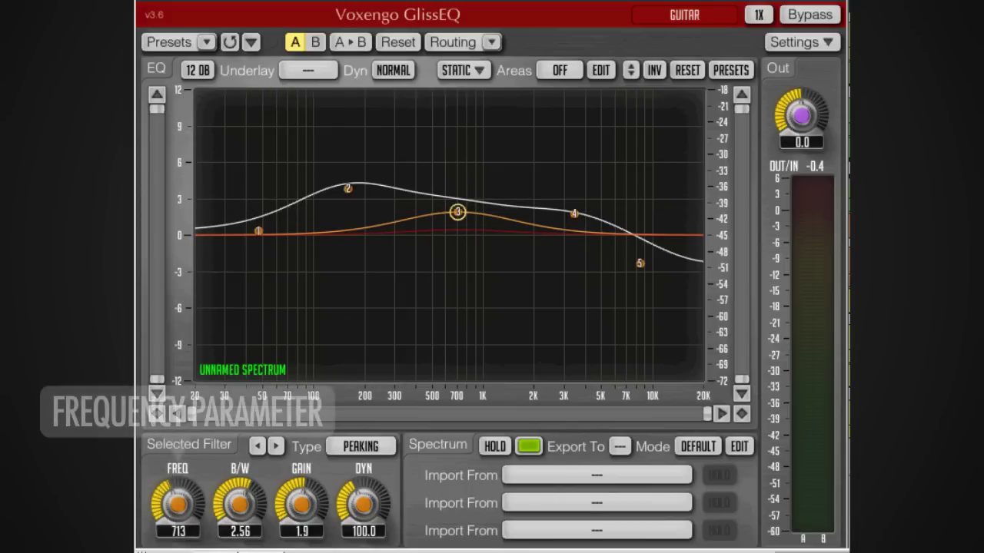
mouse_move(179, 501)
drag(179, 501, 178, 513)
double_click(178, 513)
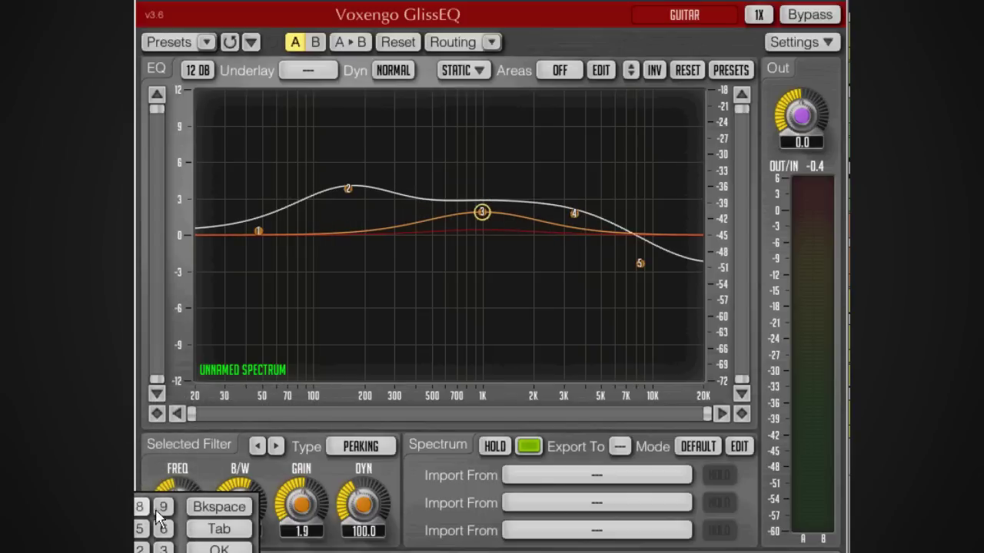
click(221, 549)
mouse_move(239, 504)
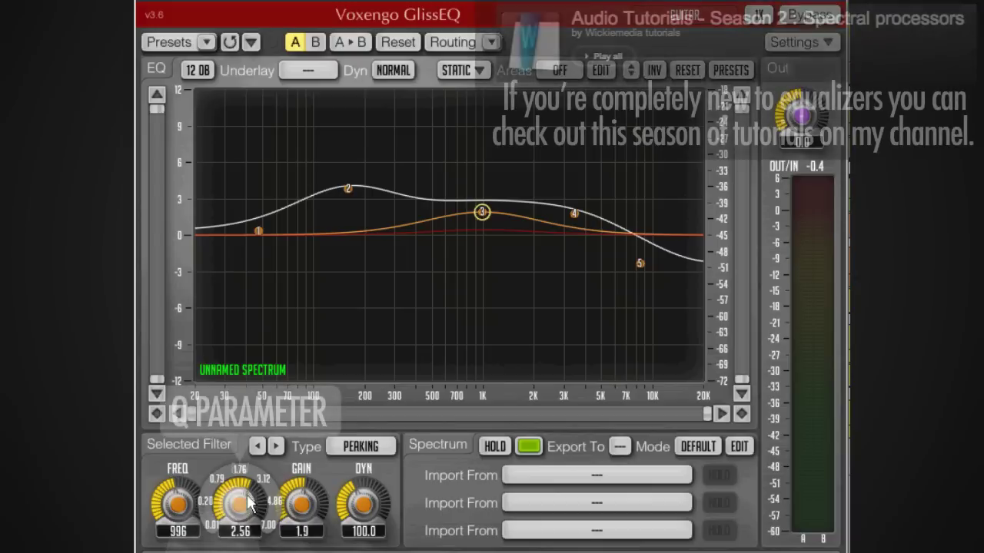
drag(239, 504, 239, 538)
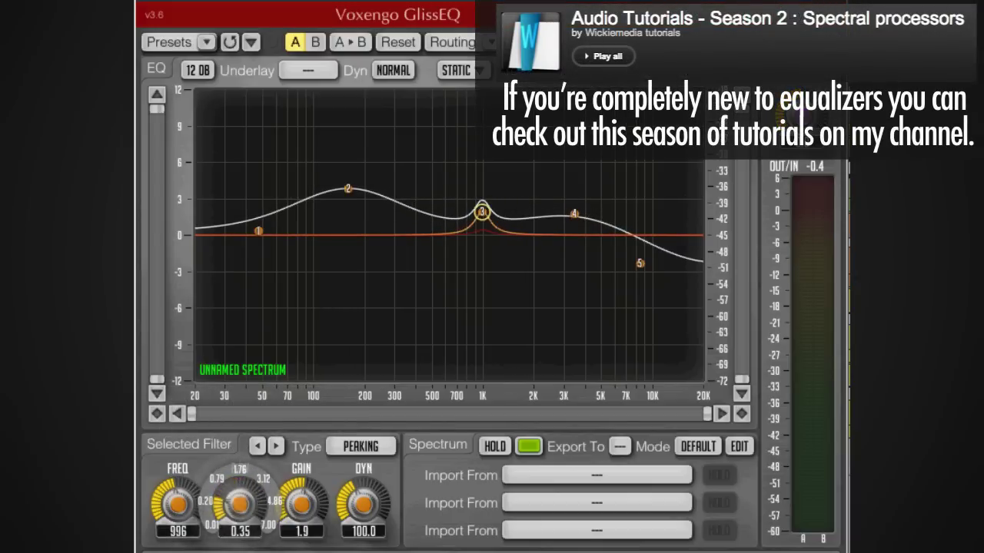
- Raise band 3's gain to about 4.6 dB and its dynamics amount to 103.3
drag(486, 212, 482, 178)
mouse_move(300, 496)
mouse_down()
mouse_move(301, 473)
mouse_move(301, 530)
mouse_move(300, 500)
mouse_up()
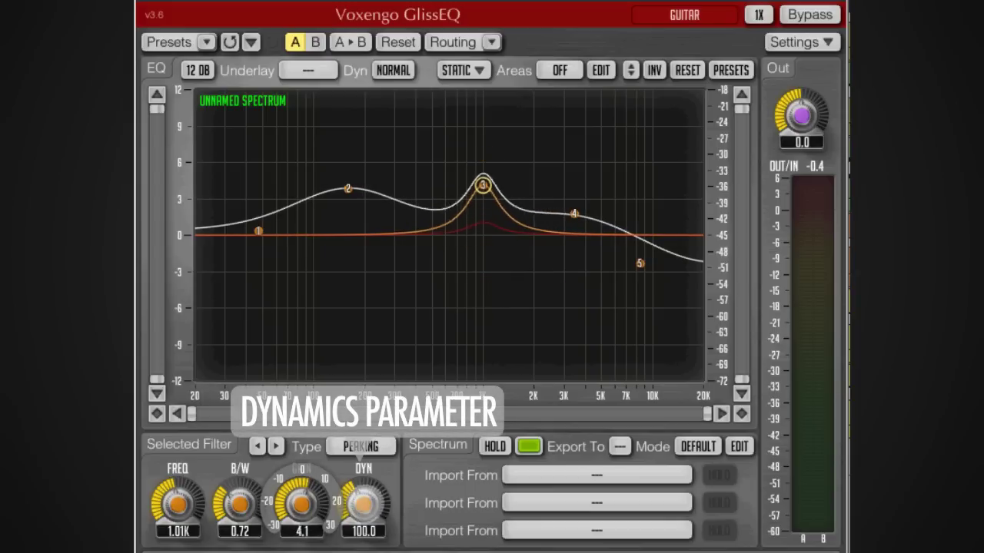
drag(380, 490, 380, 482)
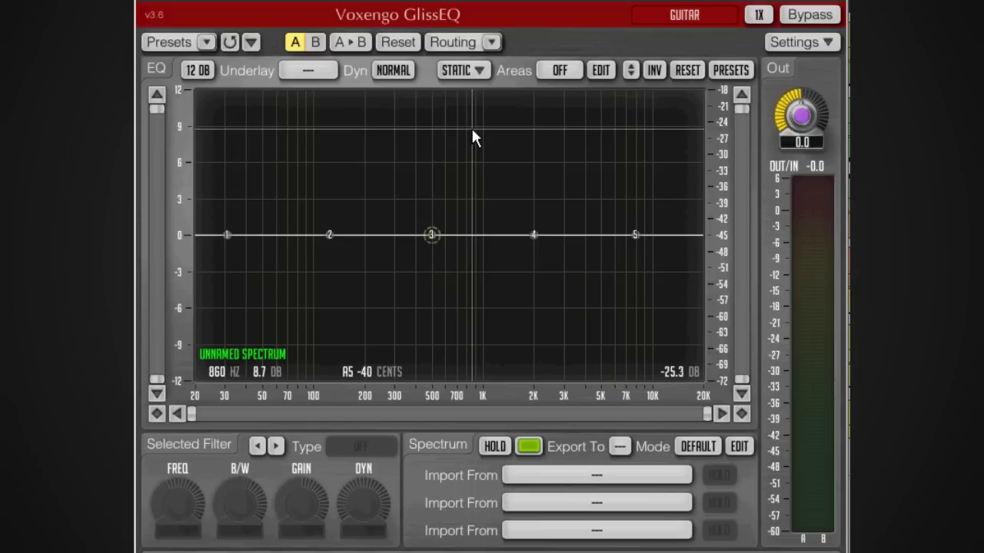
- Boost band 3 and enter its gain as 3.0 dB
drag(441, 220, 444, 208)
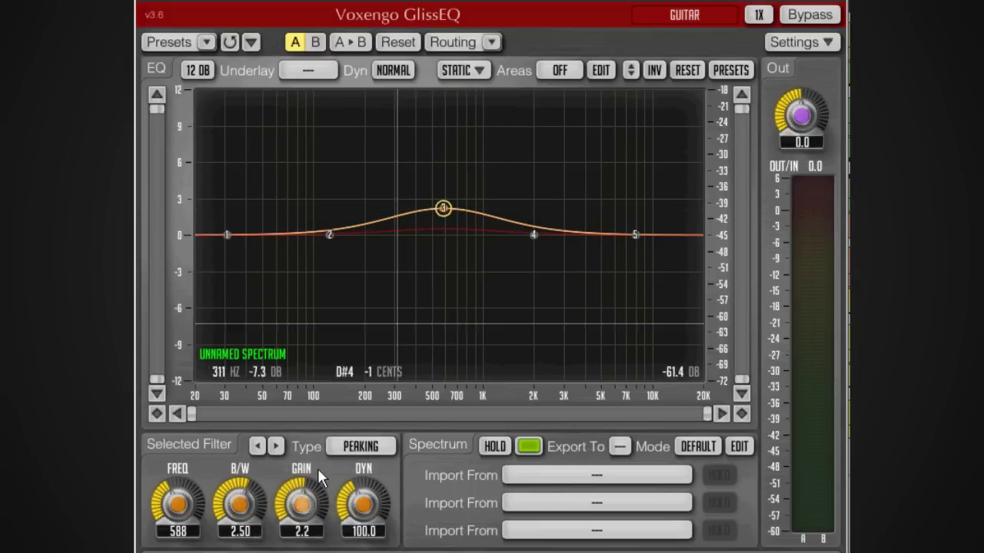
double_click(311, 530)
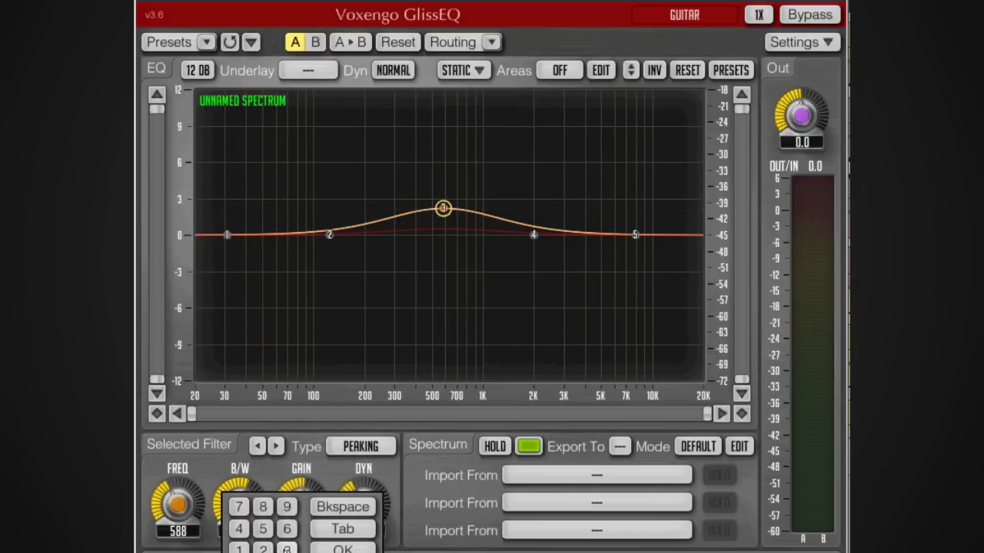
click(286, 549)
click(360, 549)
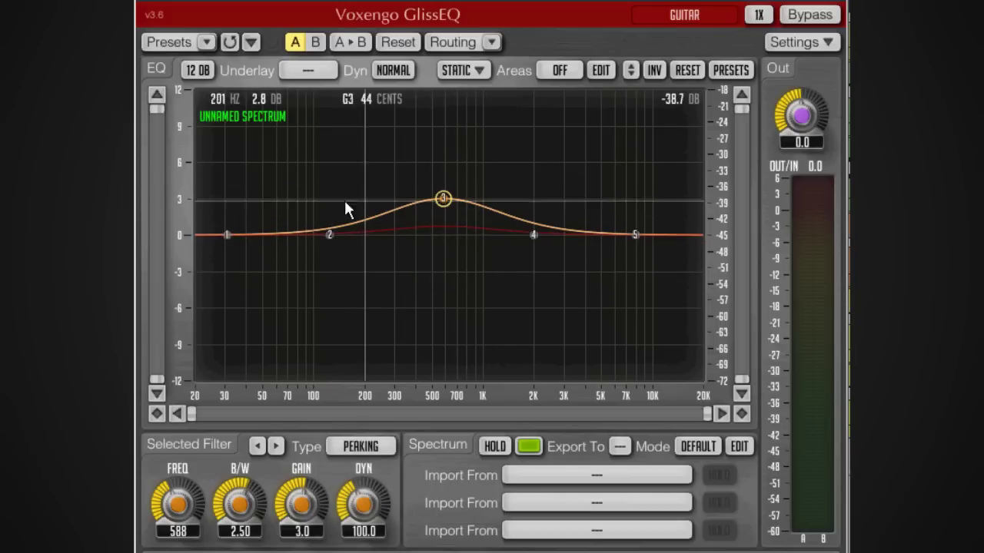
- Reset band 3's dynamics to 0 and move it to about 728 Hz at +1 dB
click(439, 232)
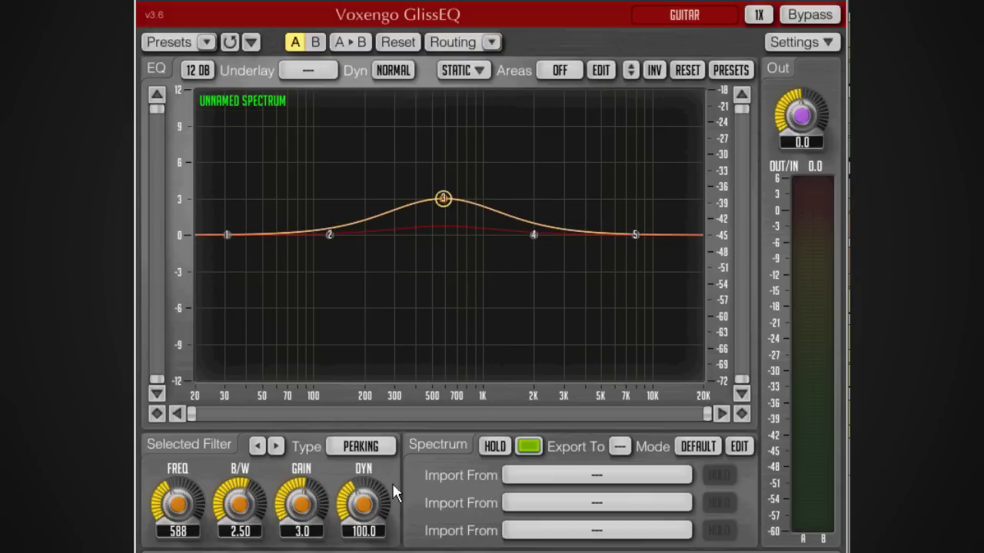
drag(367, 498, 367, 507)
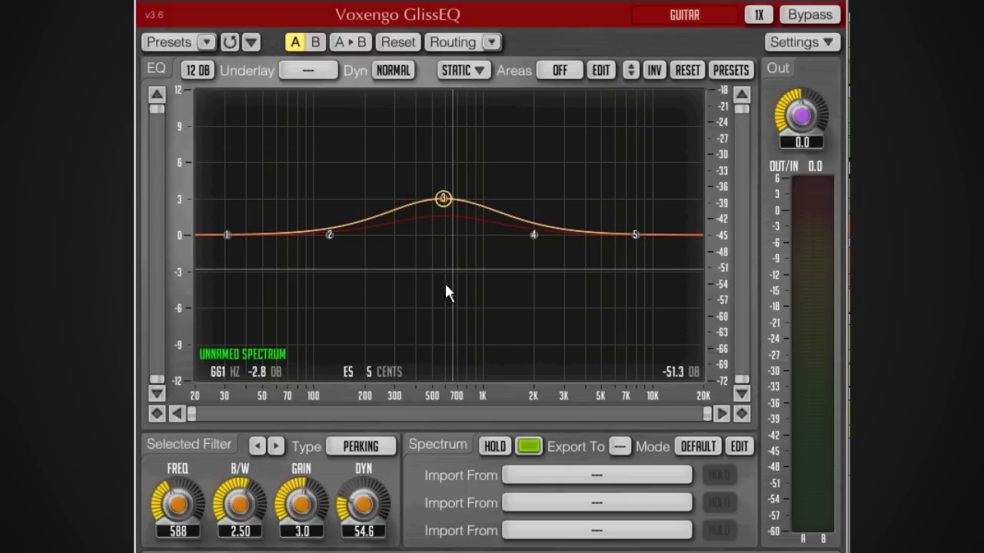
double_click(362, 504)
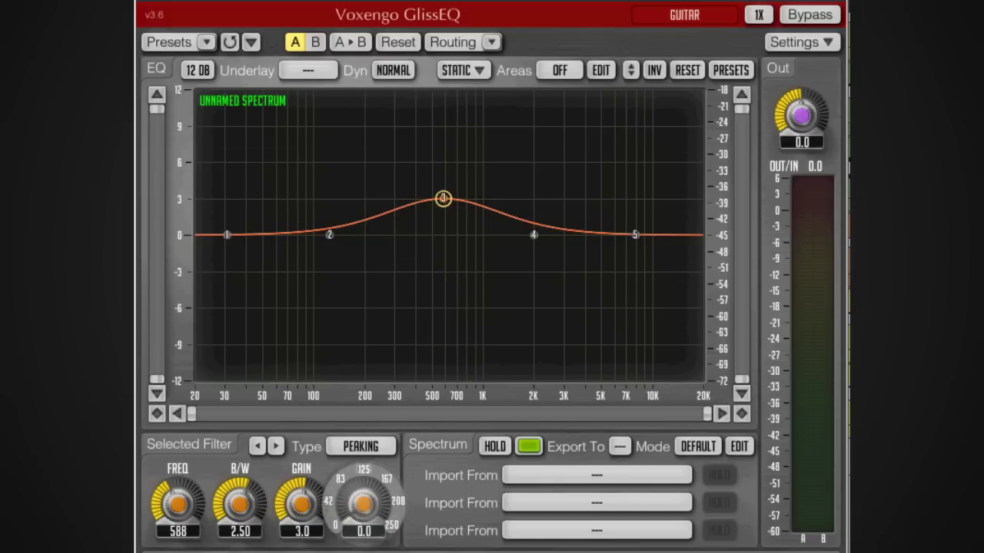
drag(444, 199, 461, 223)
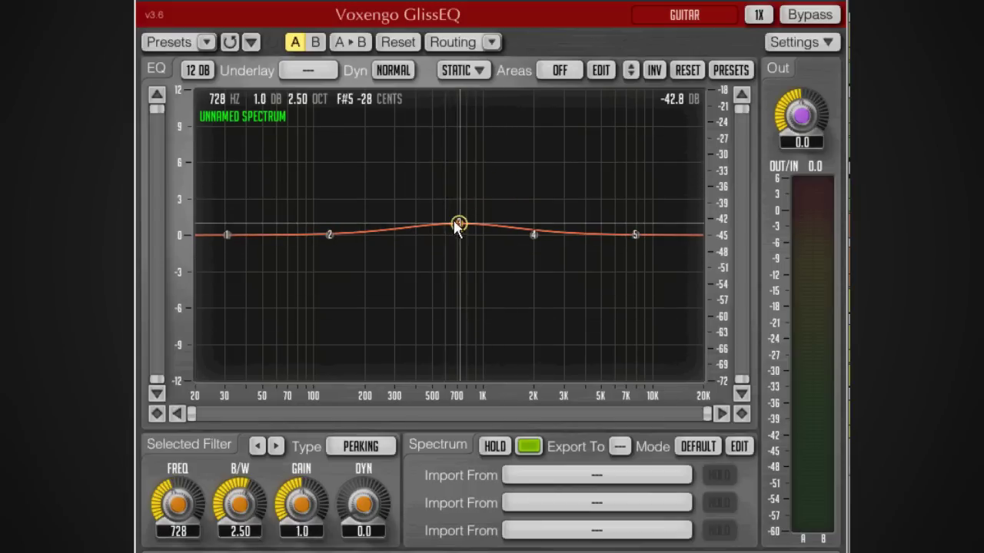
- Lower band 3 to +0.3 dB, set band 1's shelf to 31 Hz, and cut band 5's shelf
drag(458, 222, 457, 232)
drag(220, 234, 247, 292)
drag(635, 236, 630, 267)
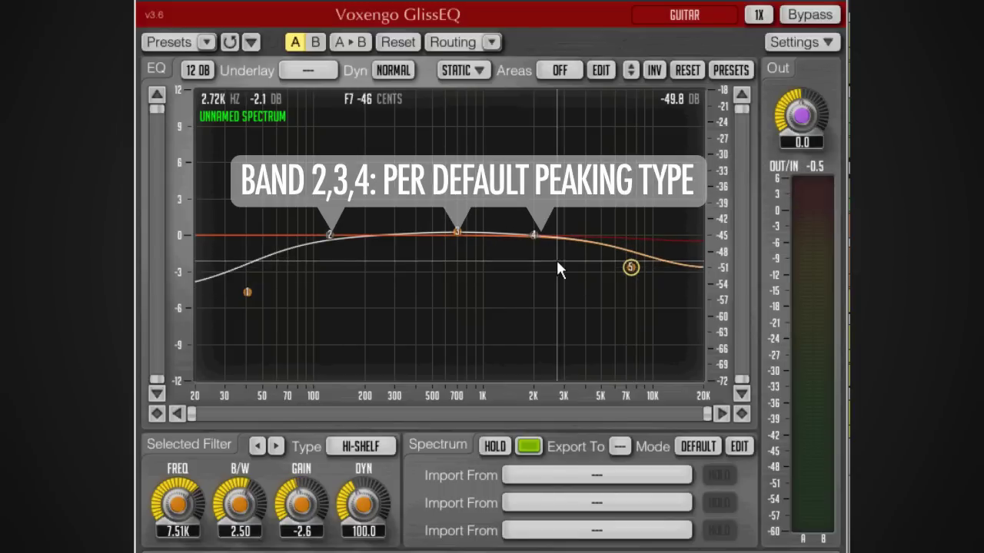
- Make band 5 a peaking filter cutting about -5.1 dB at 724 Hz
click(370, 448)
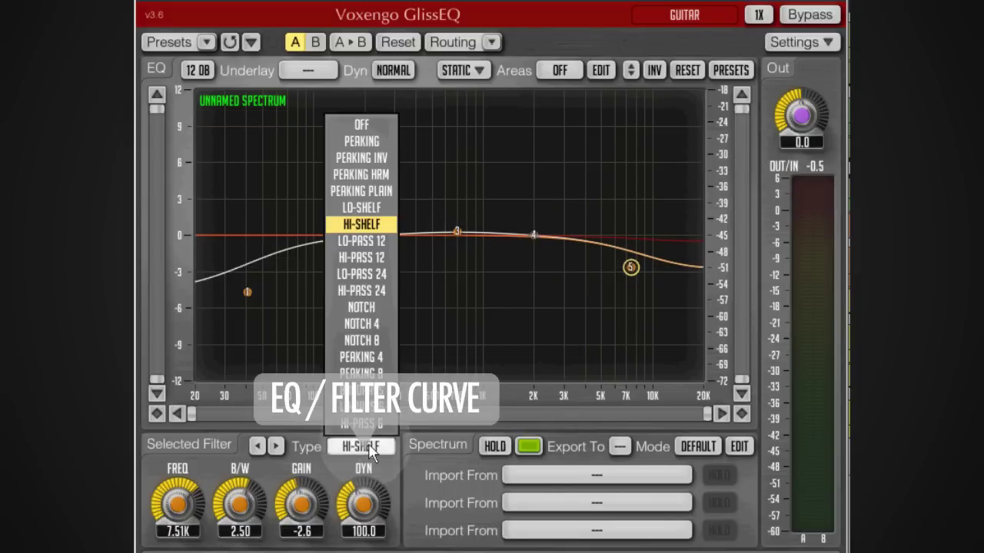
click(386, 139)
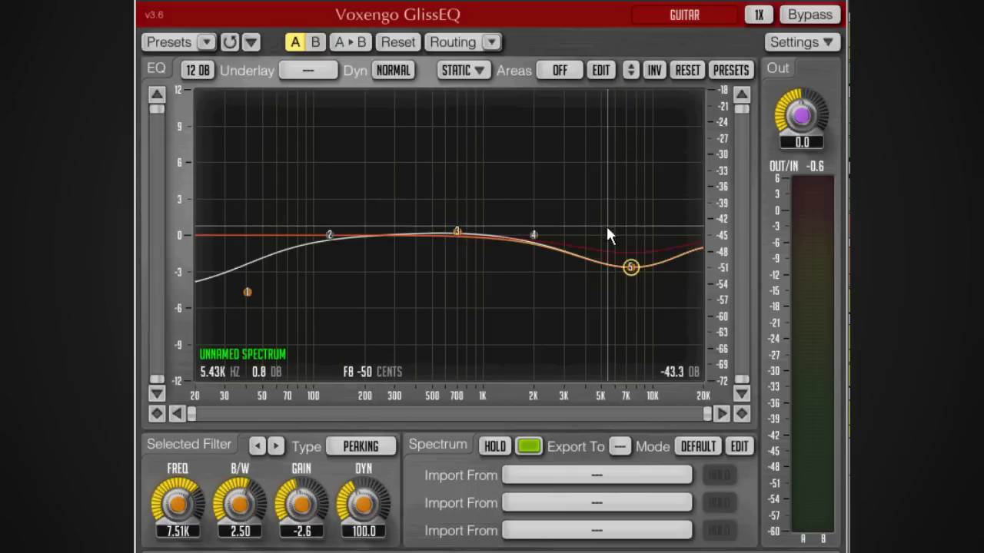
drag(630, 267, 458, 297)
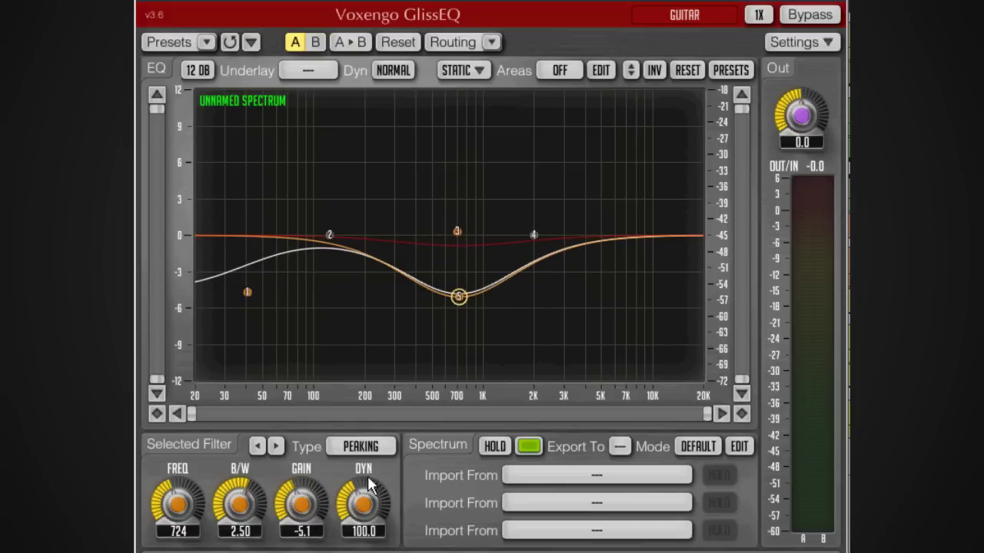
- Switch band 5 to Peaking Inv, raise it to a +3.5 dB boost, then set Peaking Plain
click(366, 451)
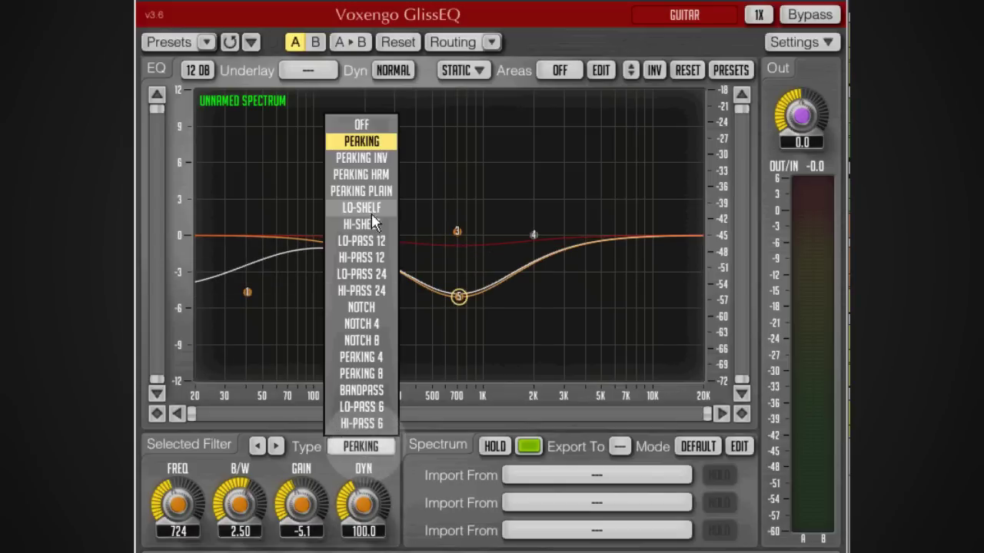
click(375, 155)
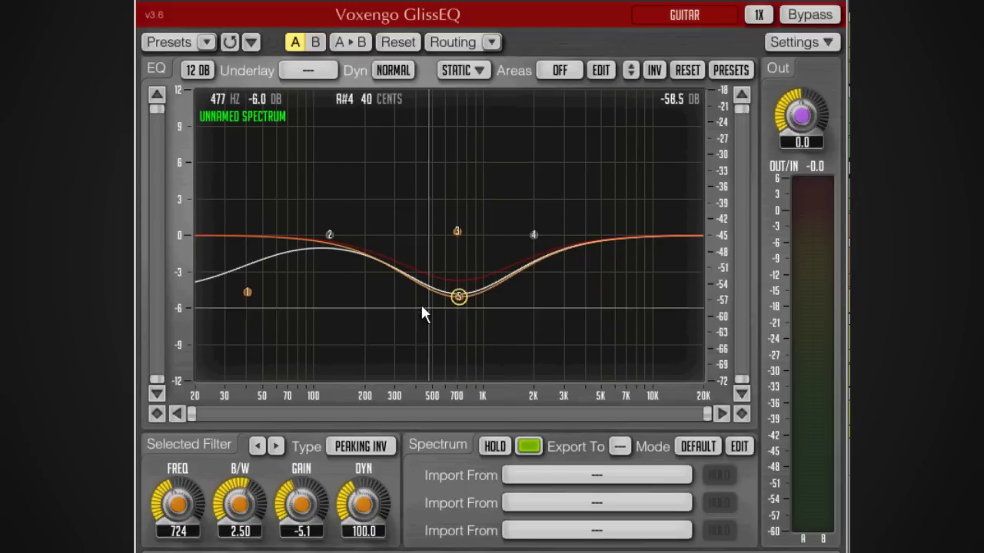
drag(460, 297, 458, 235)
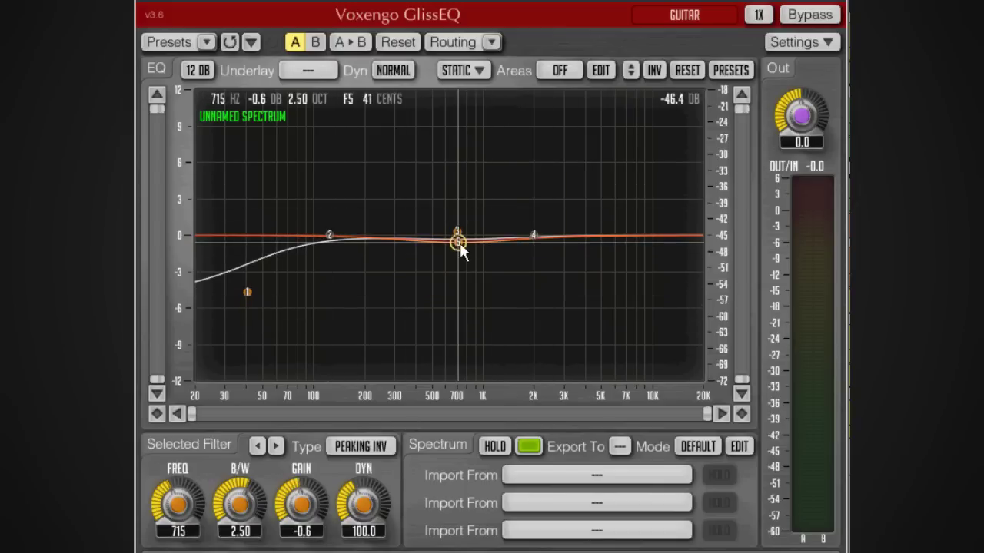
right_click(376, 181)
click(378, 190)
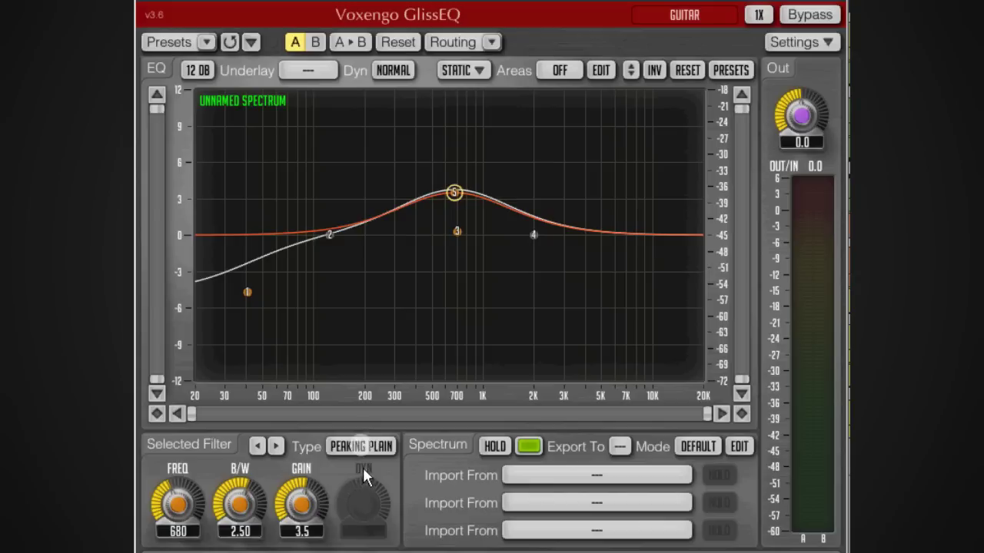
- Try band 5 as a low shelf, then as LO-PASS 12 and LO-PASS 24
click(361, 446)
click(366, 208)
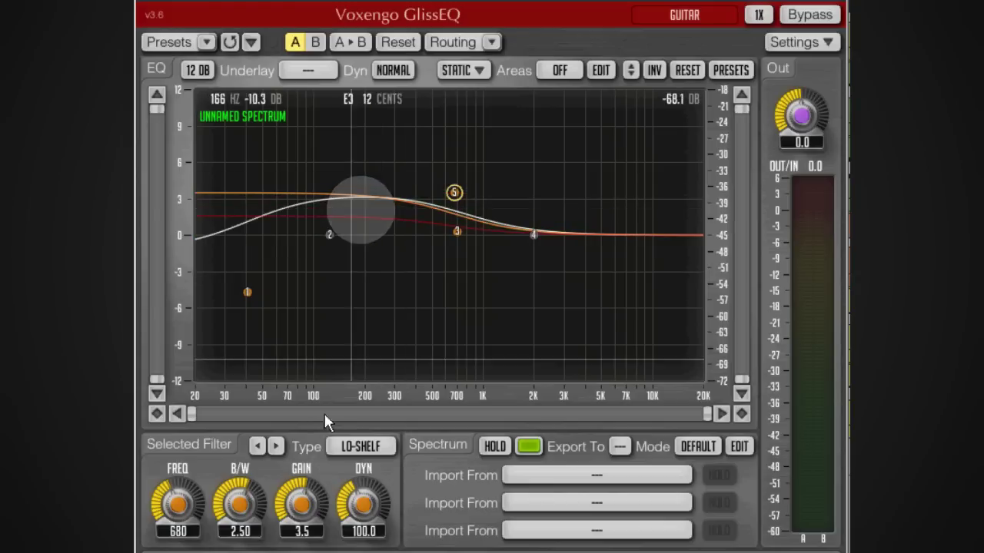
click(360, 446)
click(361, 244)
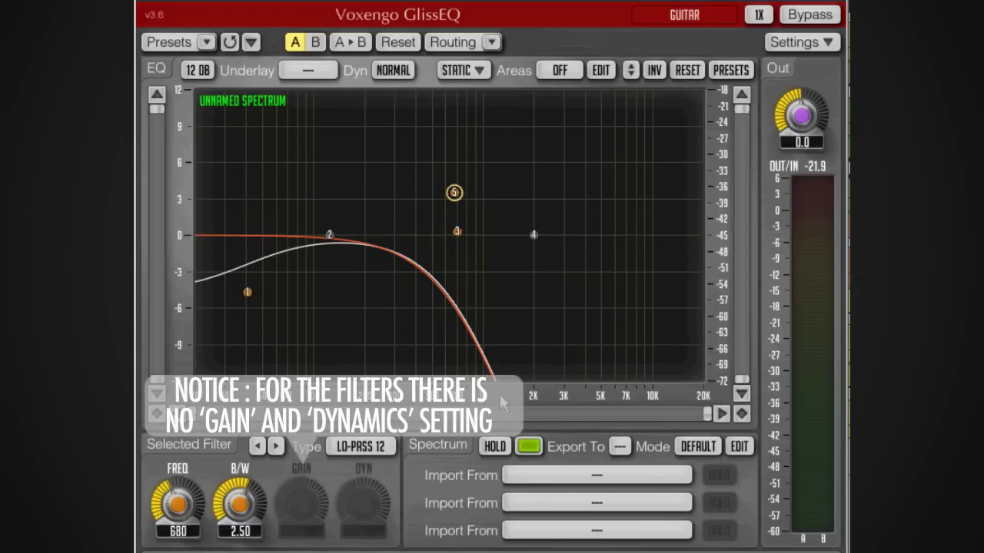
click(361, 446)
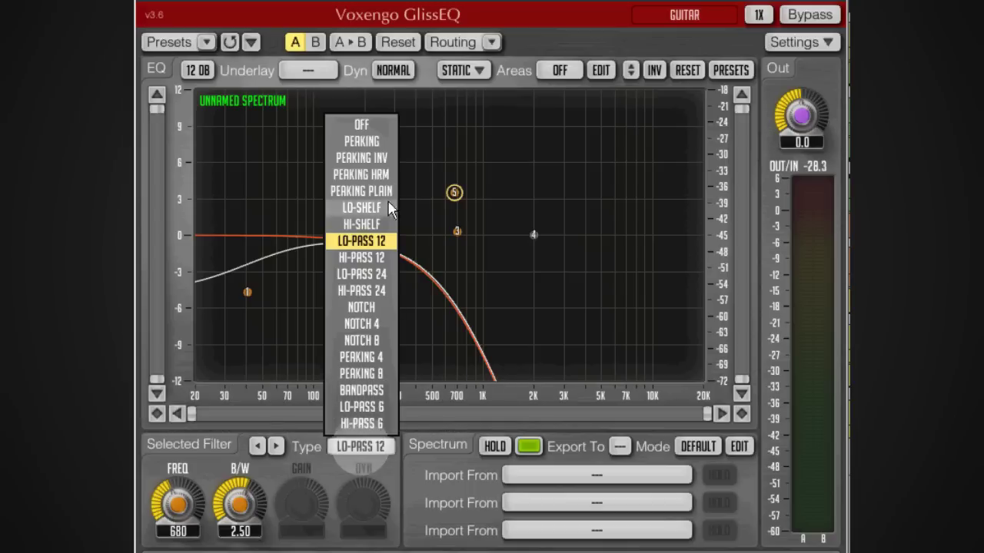
click(380, 281)
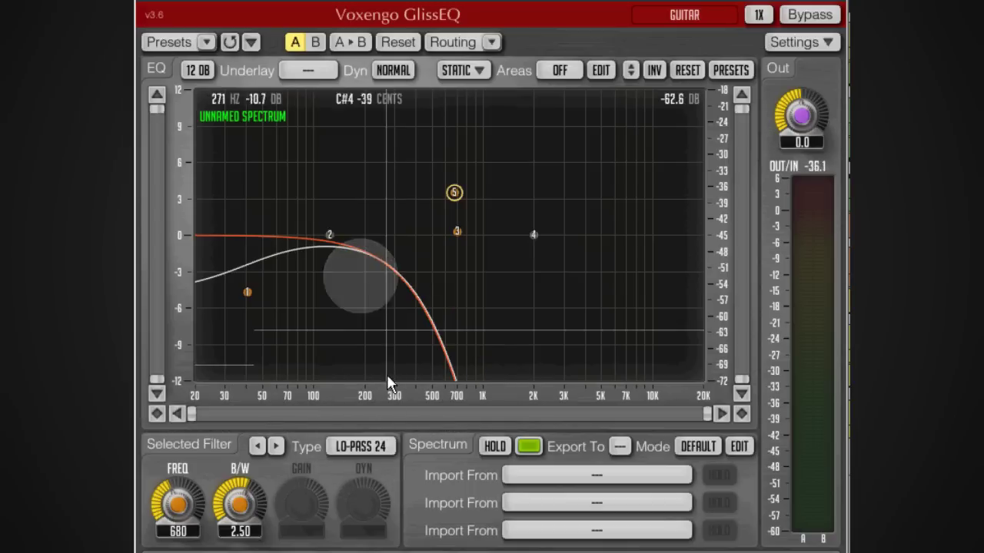
- Make band 5 a NOTCH 4 filter with bandwidth 0.01, shifted lower in frequency
click(358, 446)
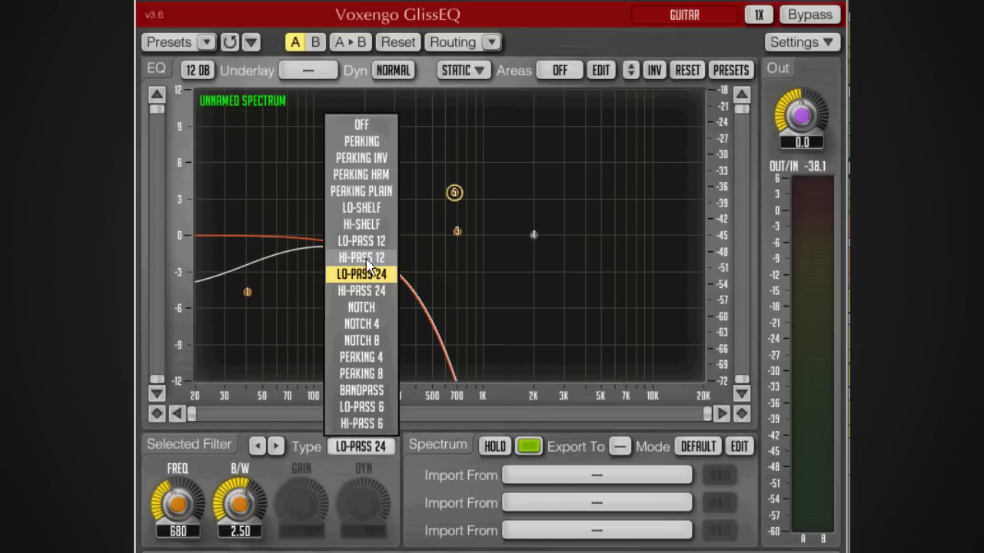
click(361, 308)
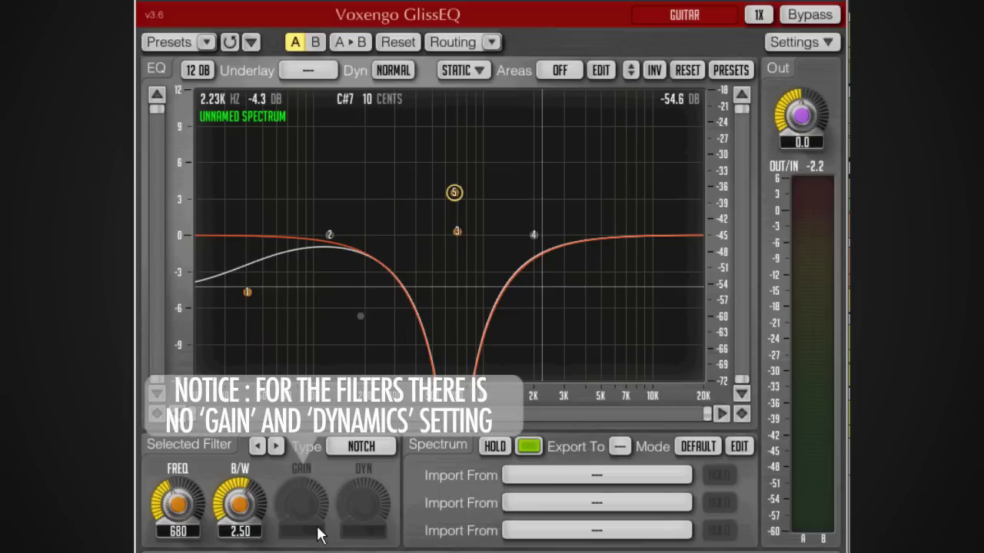
click(361, 446)
click(358, 318)
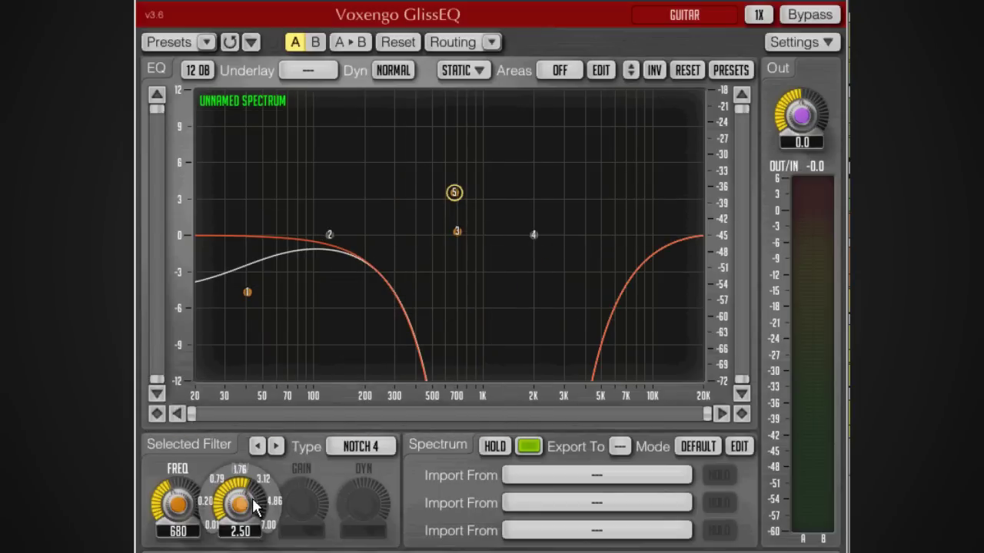
drag(253, 504, 253, 550)
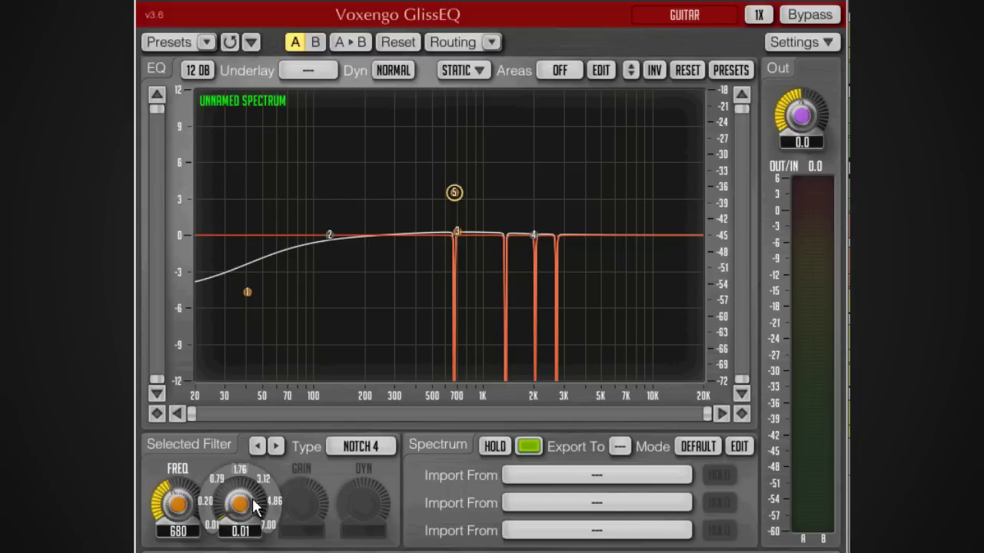
drag(256, 507, 256, 507)
drag(454, 193, 413, 195)
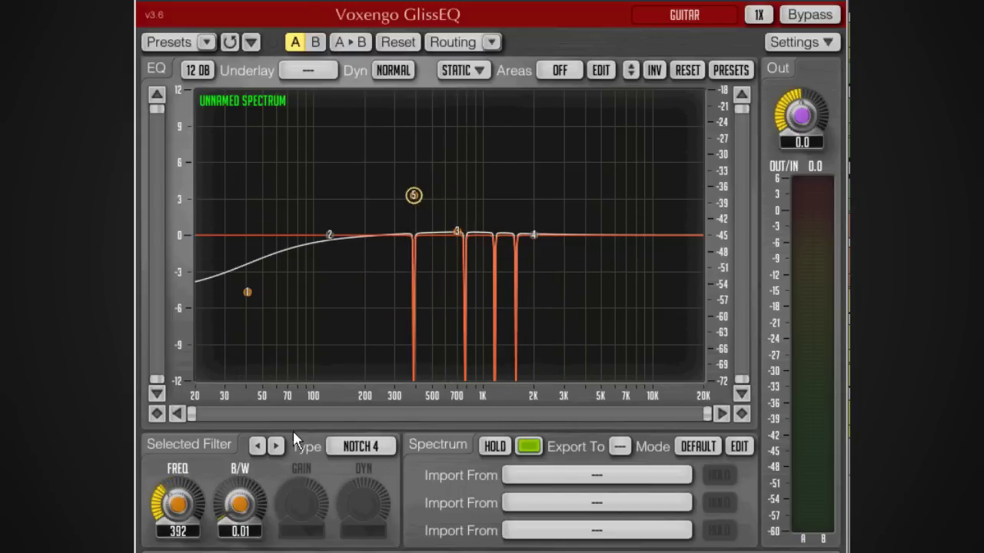
- Cycle band 5 through NOTCH 8, PEAKING 4 and PEAKING 8
click(384, 447)
click(367, 341)
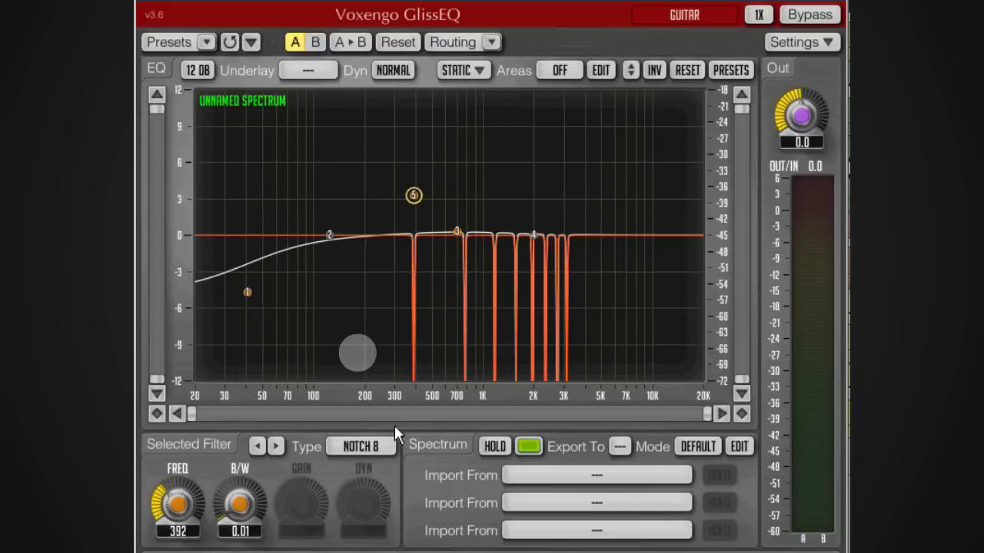
click(358, 447)
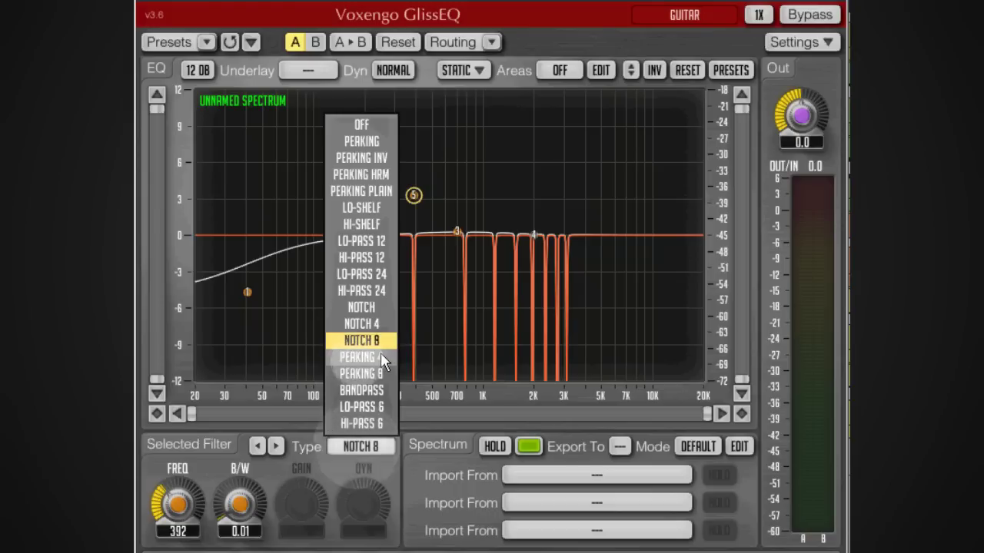
click(381, 358)
click(362, 447)
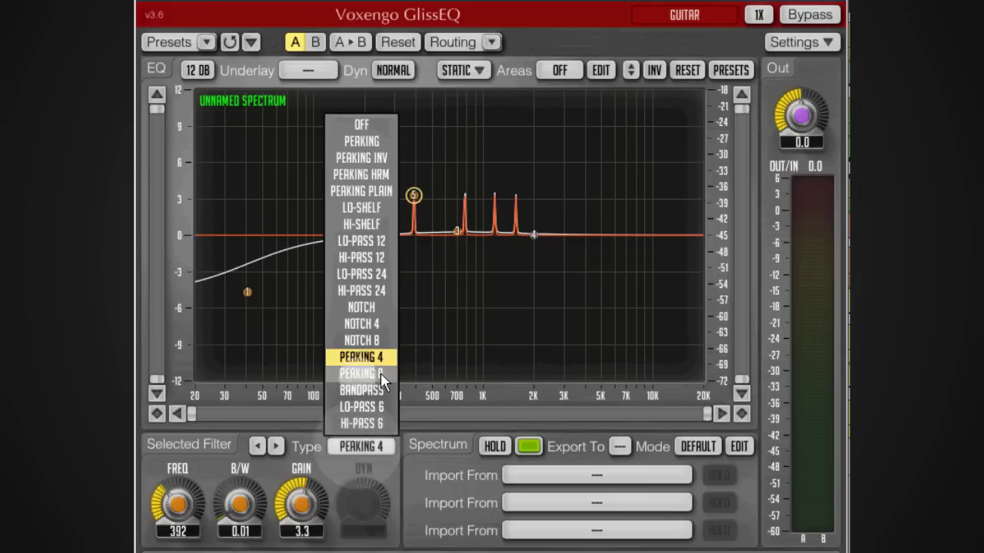
click(380, 372)
click(380, 446)
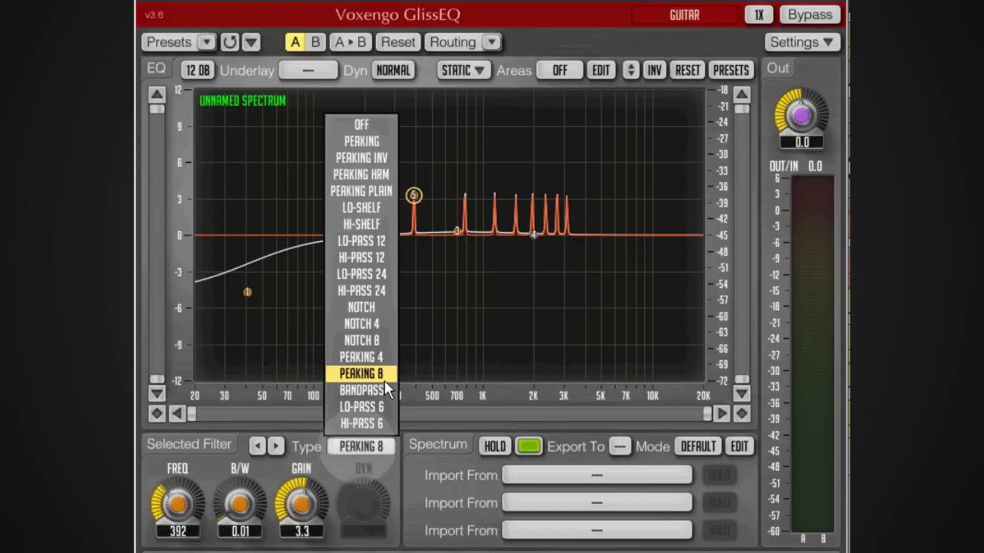
click(384, 382)
- Turn band 5 into a bandpass filter with a wider bandwidth
click(381, 447)
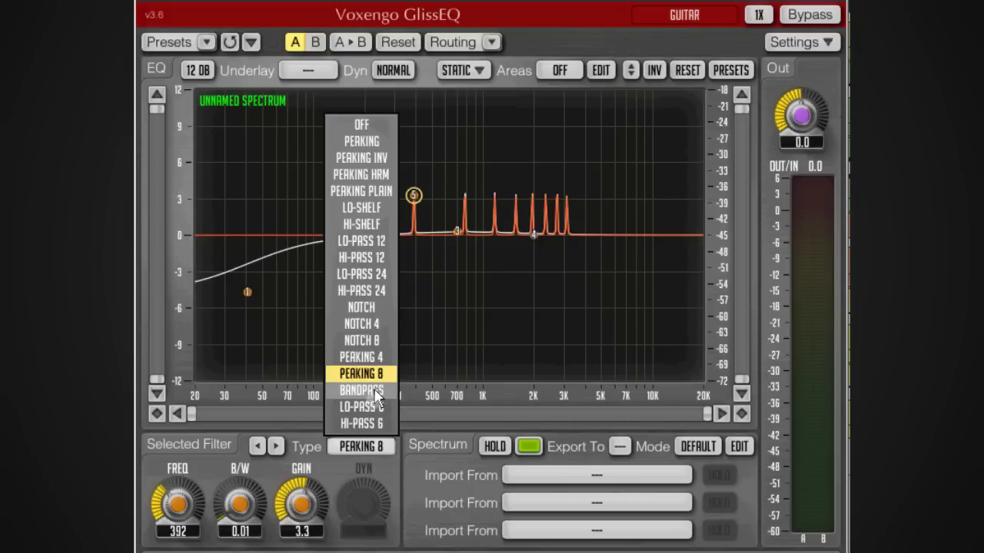
click(377, 391)
drag(244, 507, 244, 475)
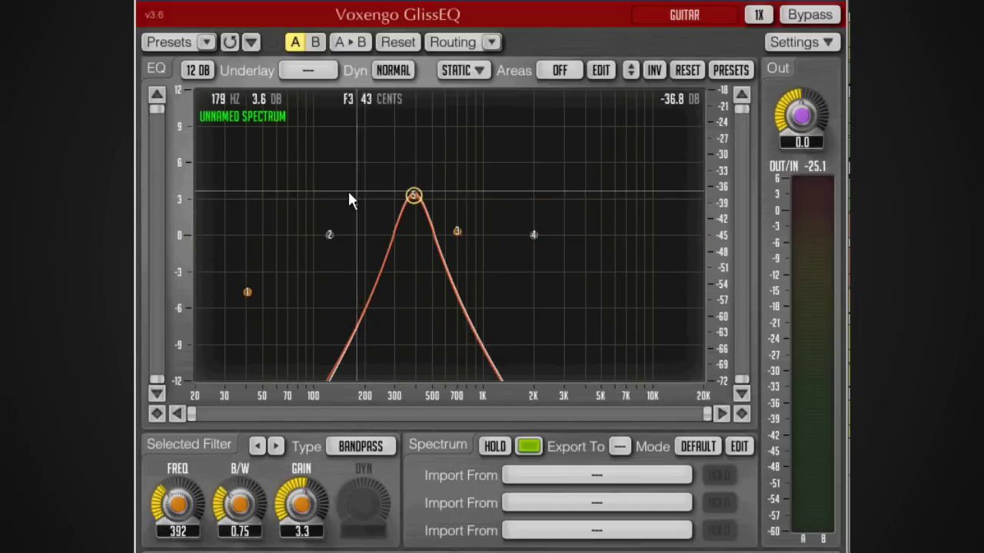
- Try LO-PASS 6, then settle on HI-PASS 6 with the cutoff moved down to 155 Hz
click(382, 440)
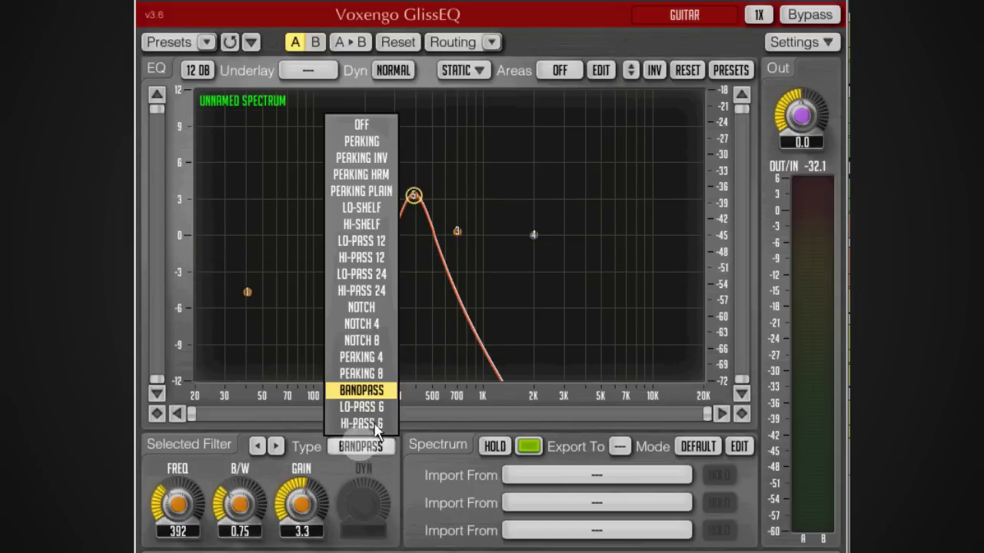
click(364, 406)
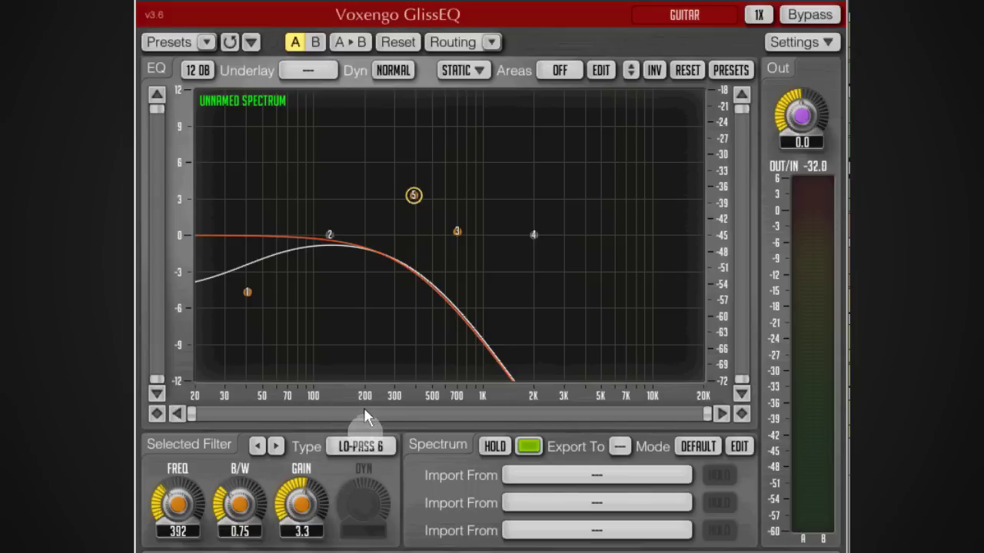
click(385, 448)
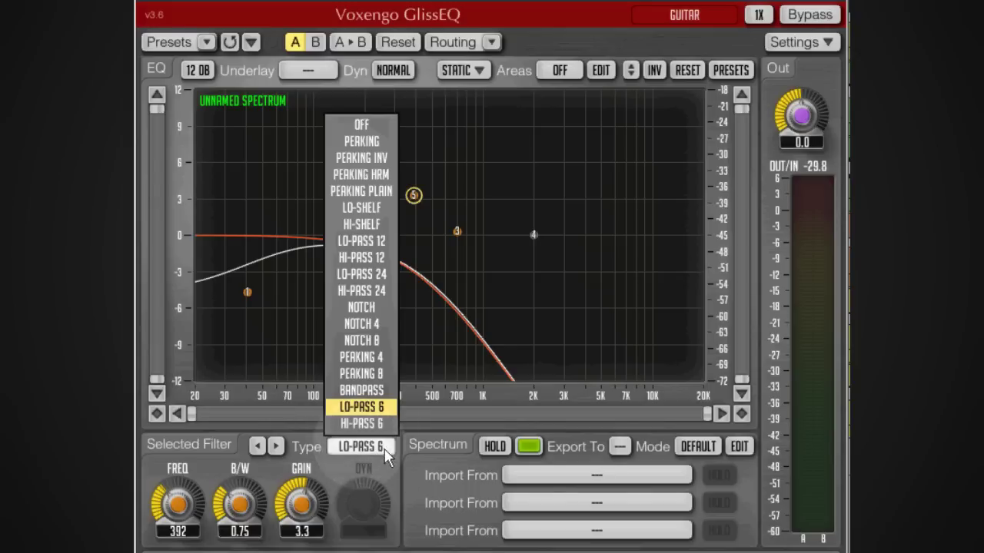
click(388, 426)
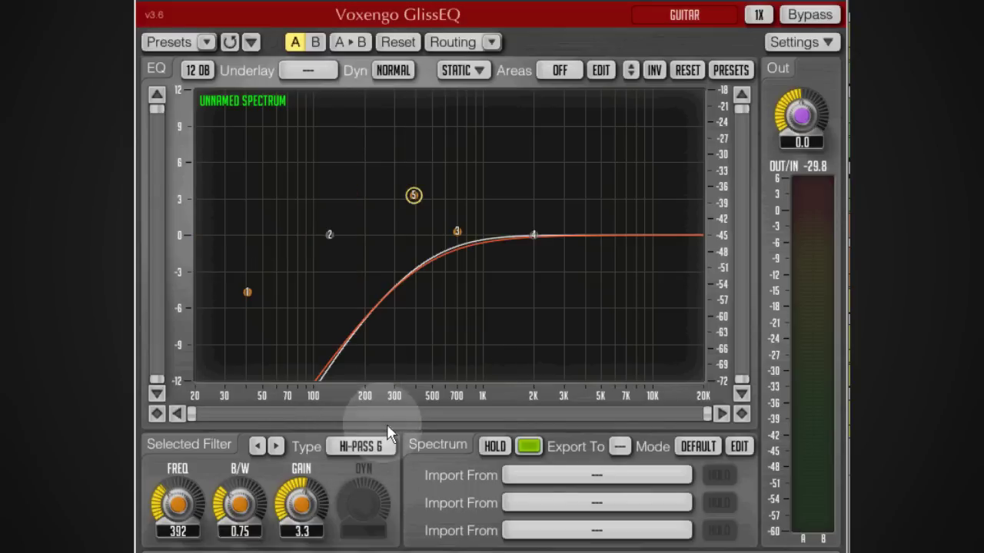
drag(418, 193, 345, 198)
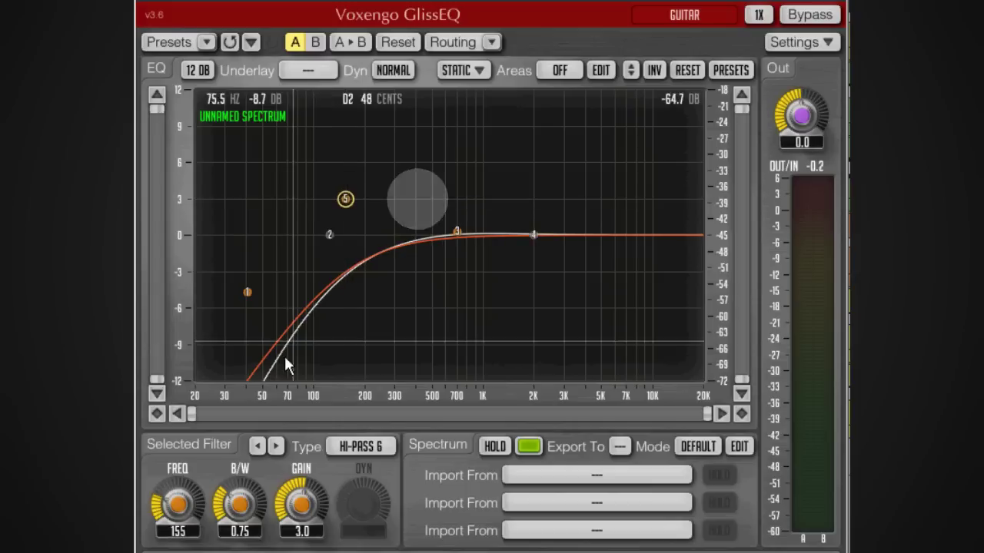
click(384, 446)
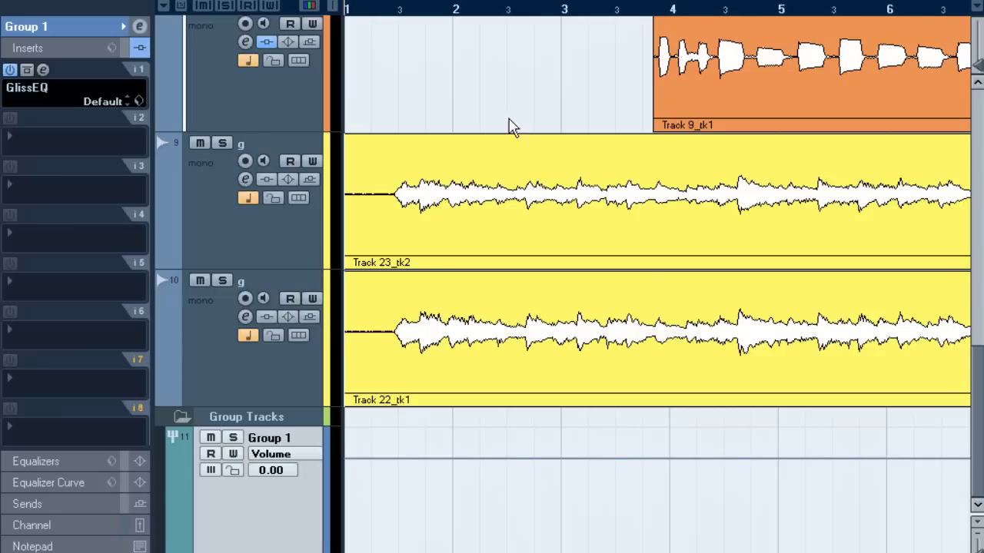
- Solo tracks 9 through Group 1, then open Group 1's GlissEQ insert window
scroll(513, 127, up, 2)
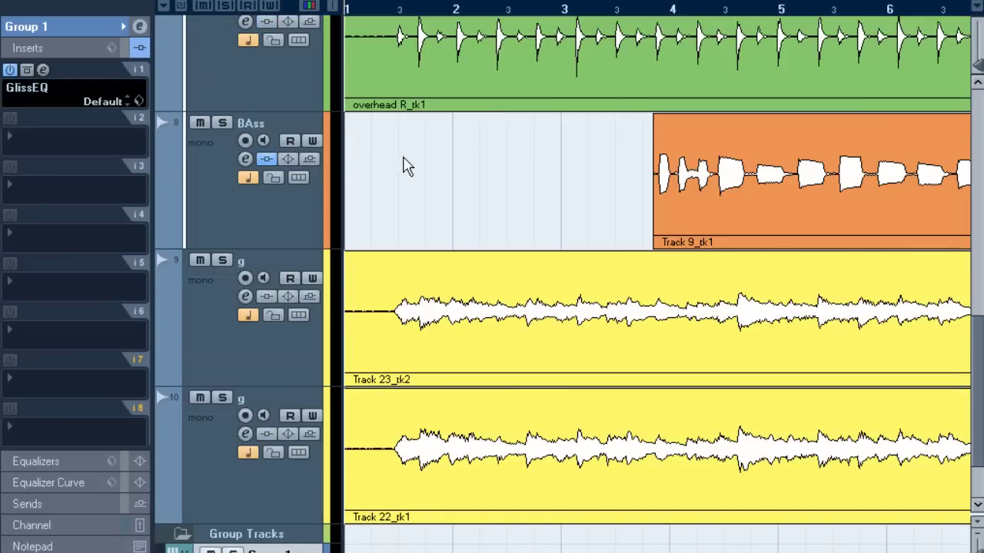
click(230, 171)
scroll(386, 342, down, 2)
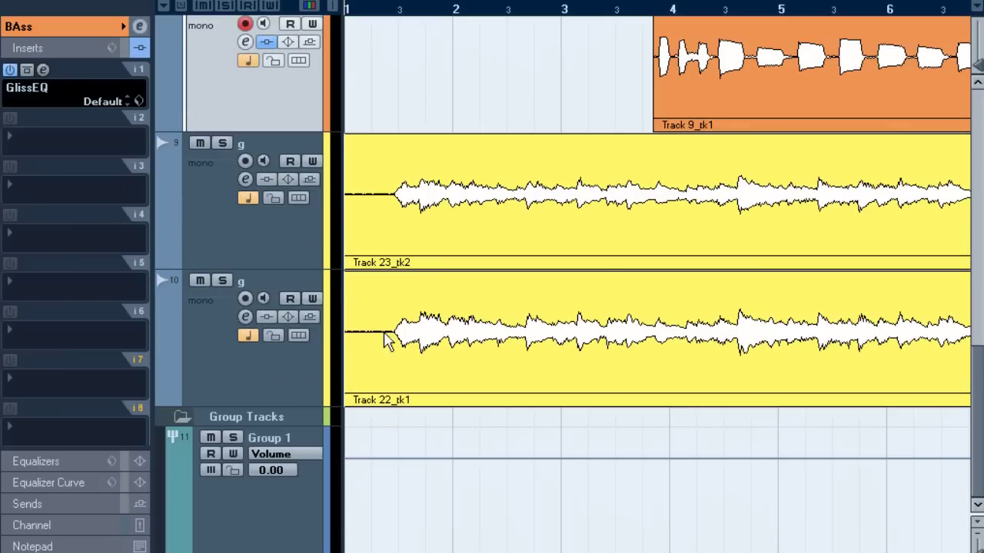
shift+click(278, 525)
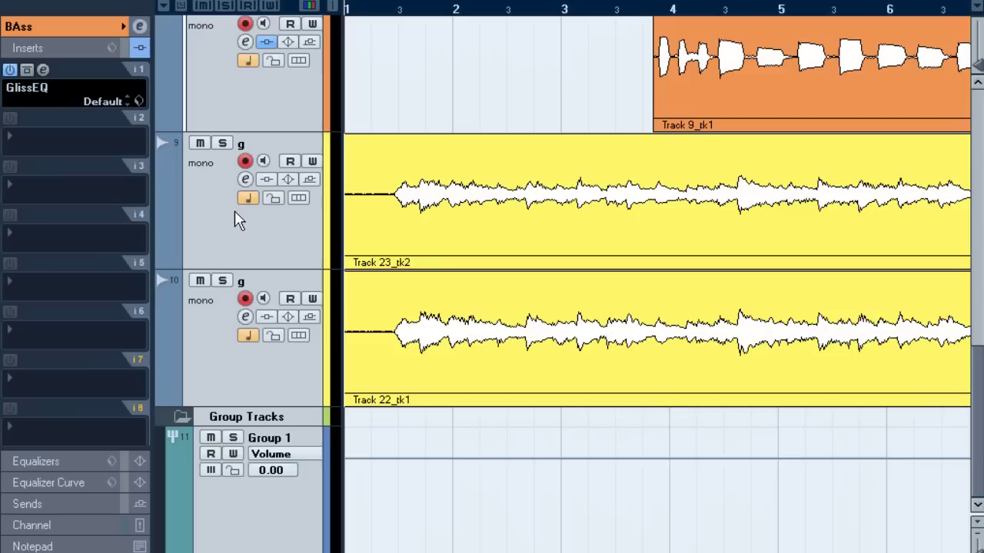
key(s)
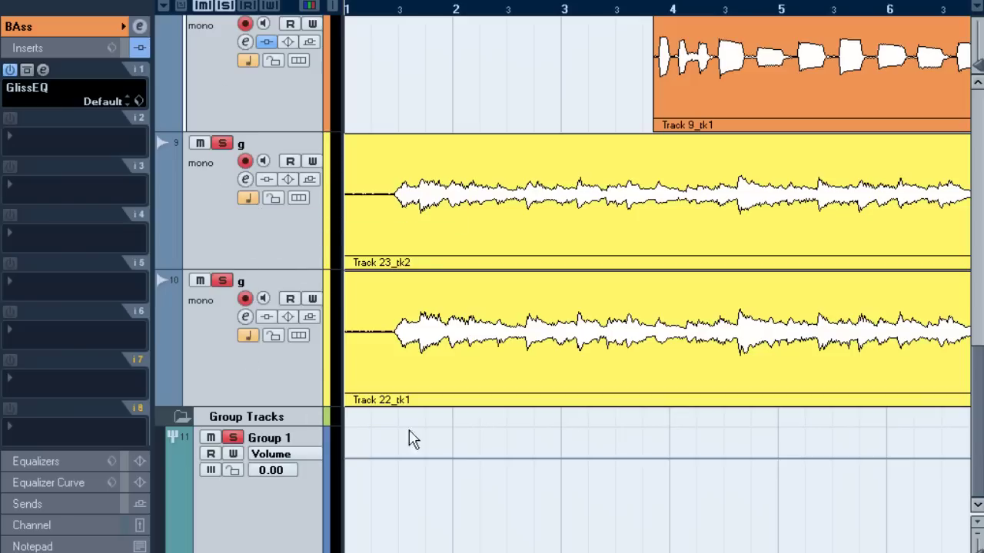
click(259, 532)
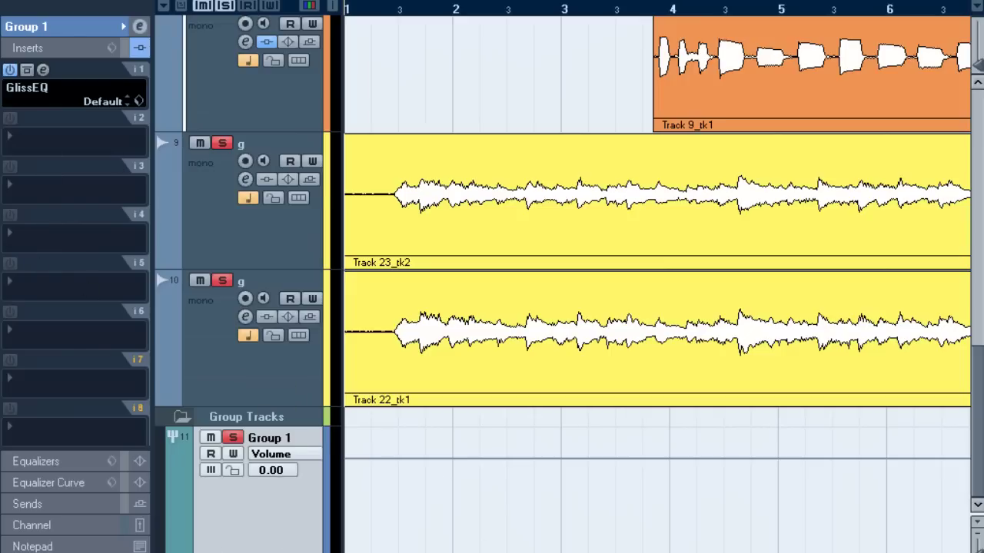
click(43, 69)
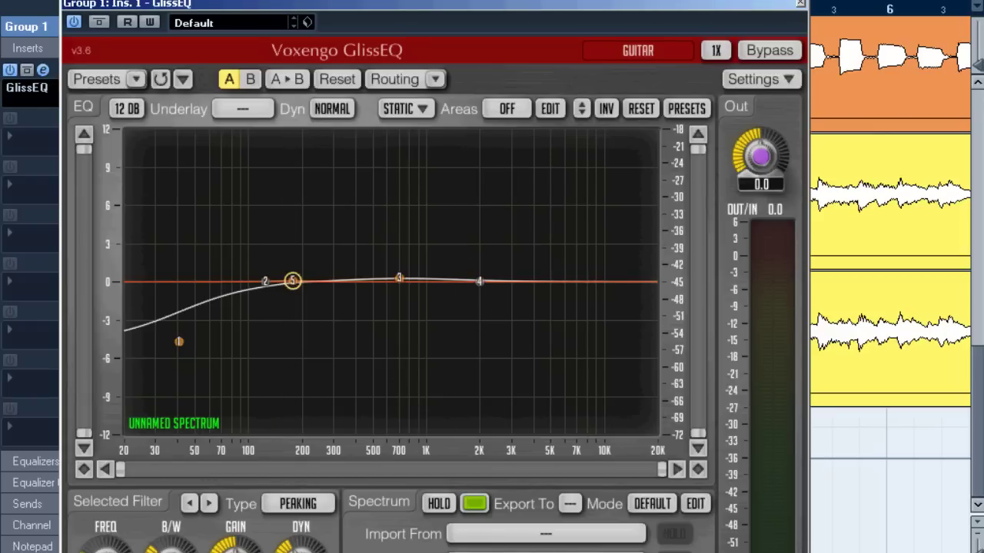
- Start playback and colour the held Group 1 spectrum yellow
drag(537, 4, 530, 0)
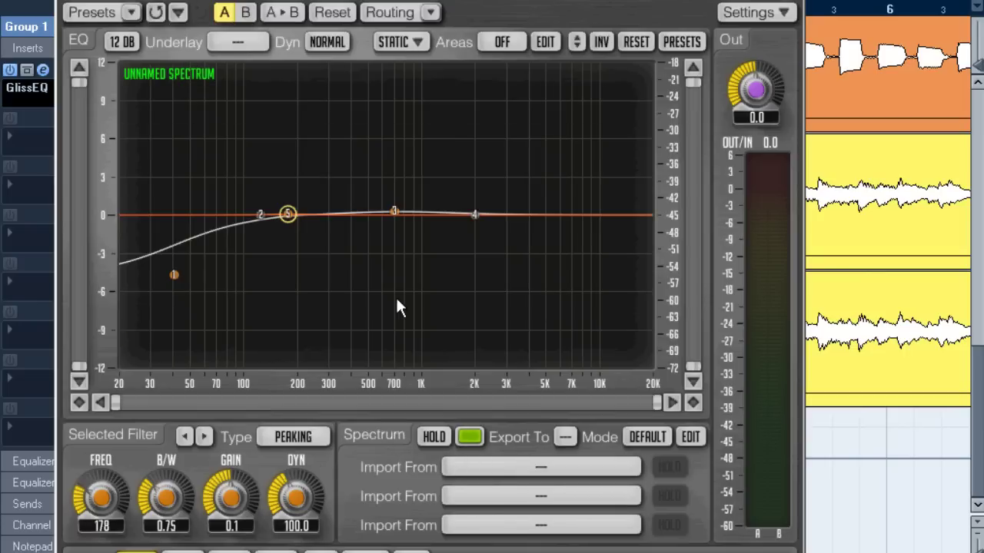
key(ctrl+w)
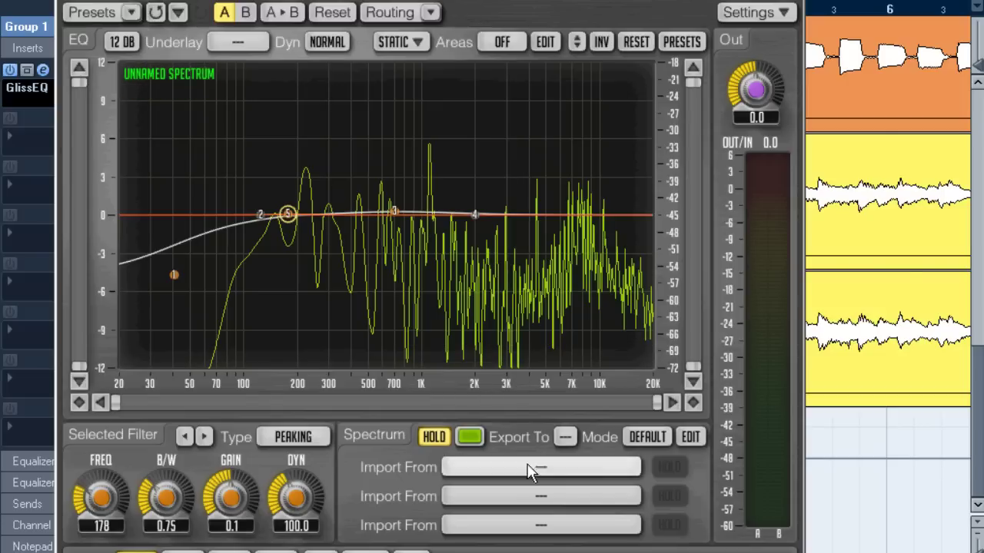
click(470, 437)
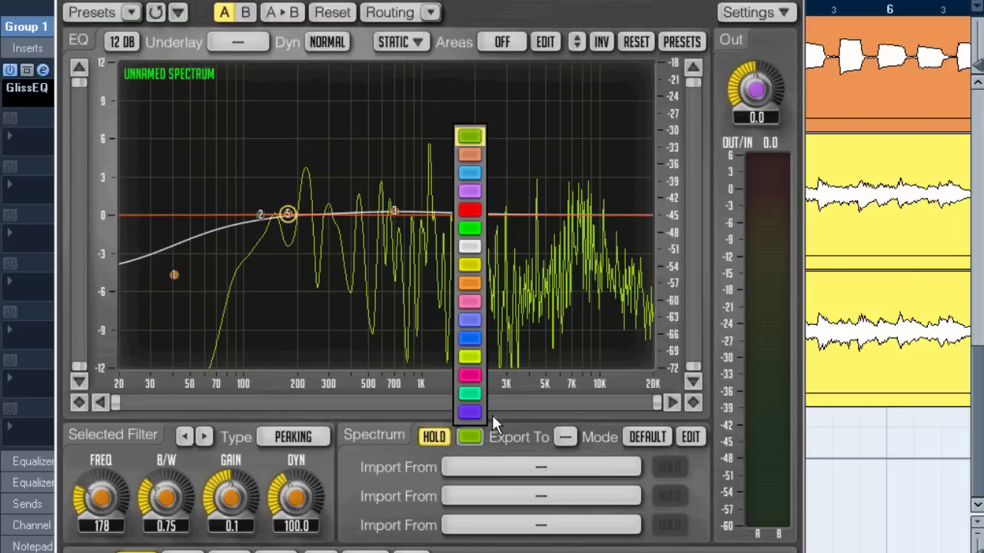
click(470, 265)
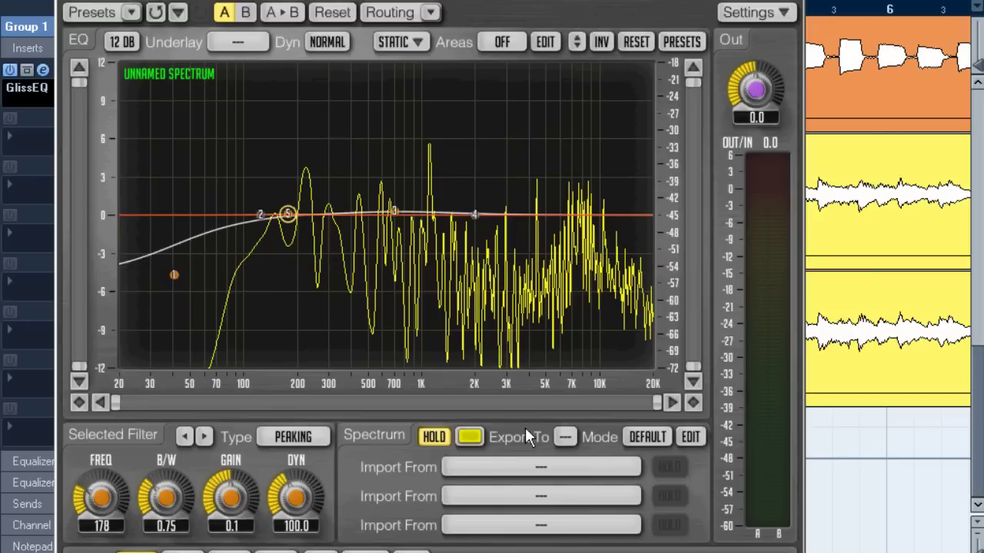
- Export the spectrum to slot 1 and close the EQ window
click(565, 436)
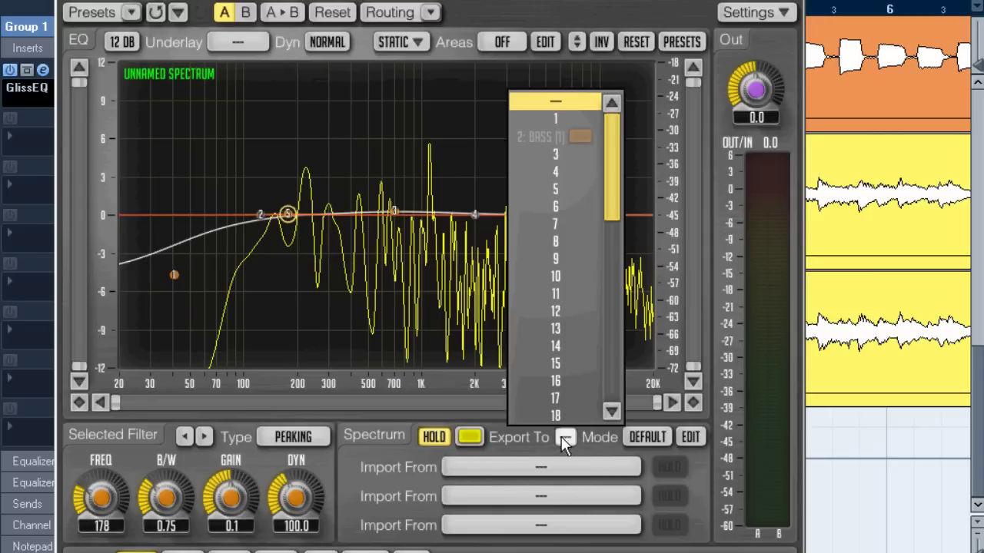
click(563, 115)
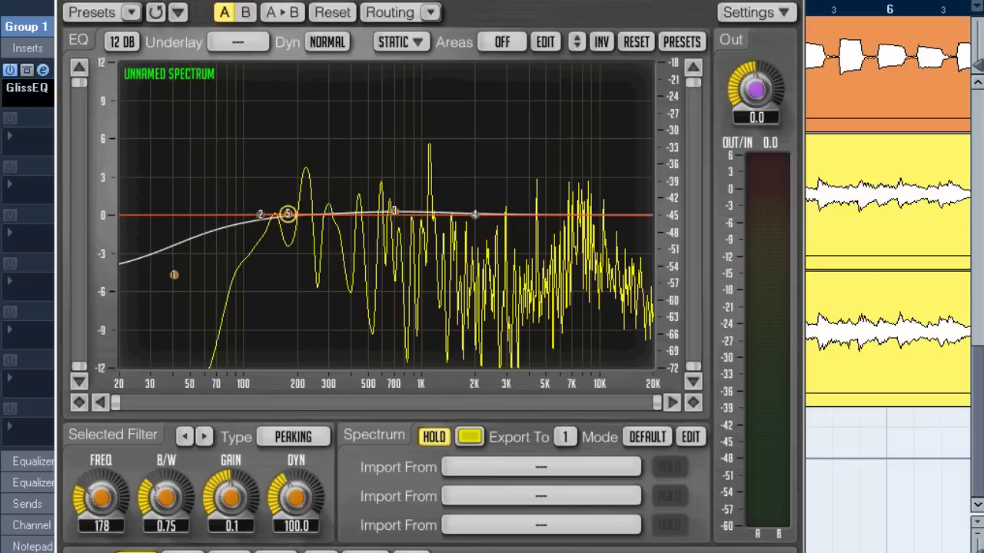
key(Escape)
- Check the BAss track's GlissEQ export slot, then close it
click(227, 117)
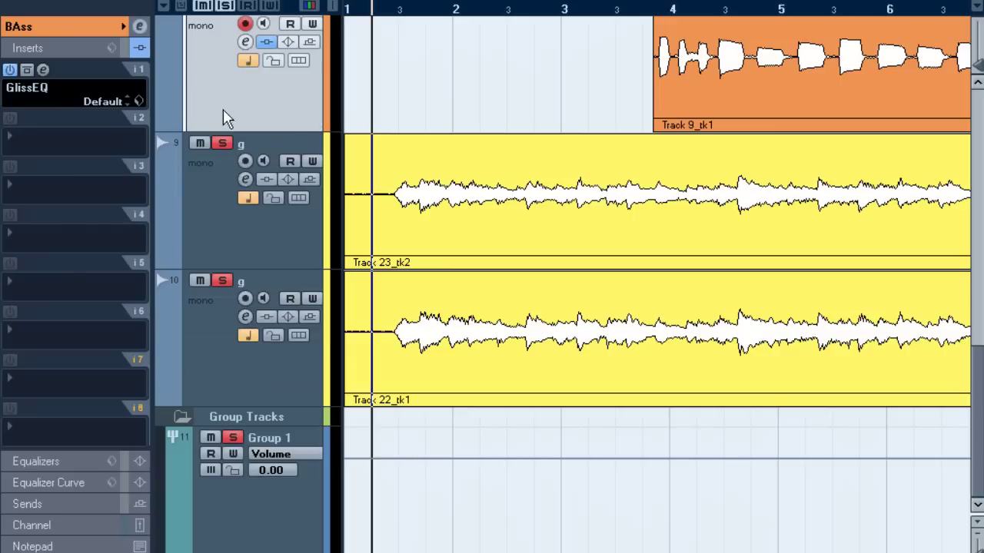
click(45, 70)
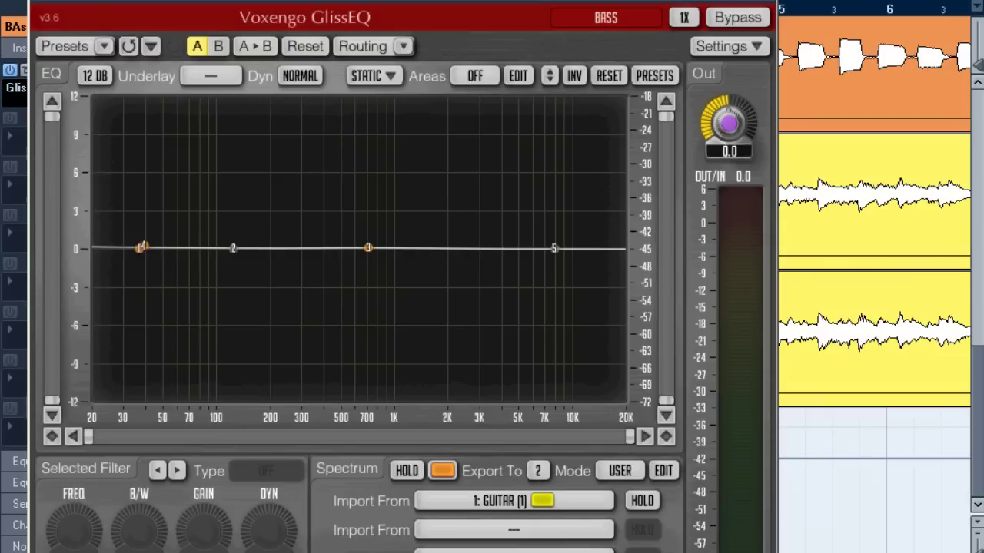
key(Escape)
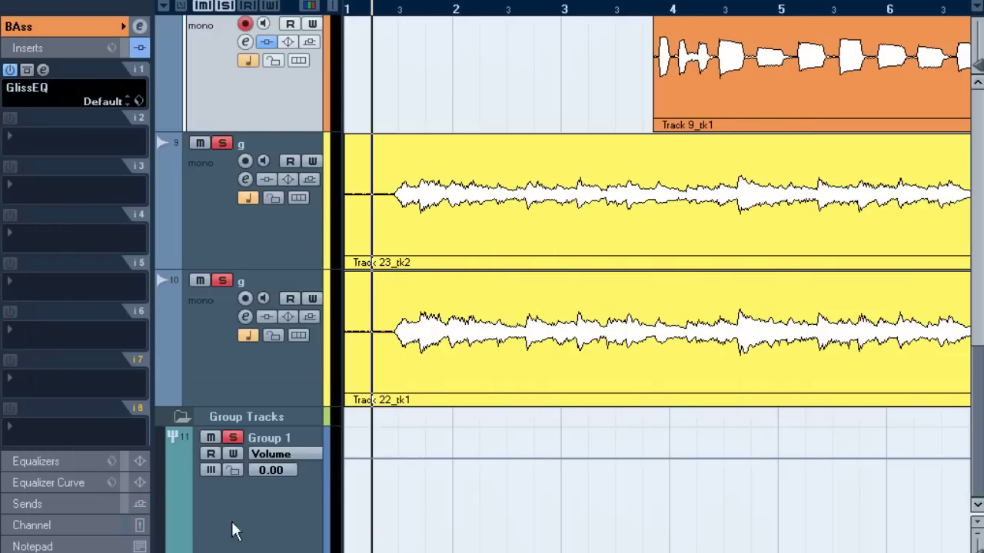
- Set Group 1's GlissEQ Import From to 2: BASS and close the window
click(234, 530)
click(45, 70)
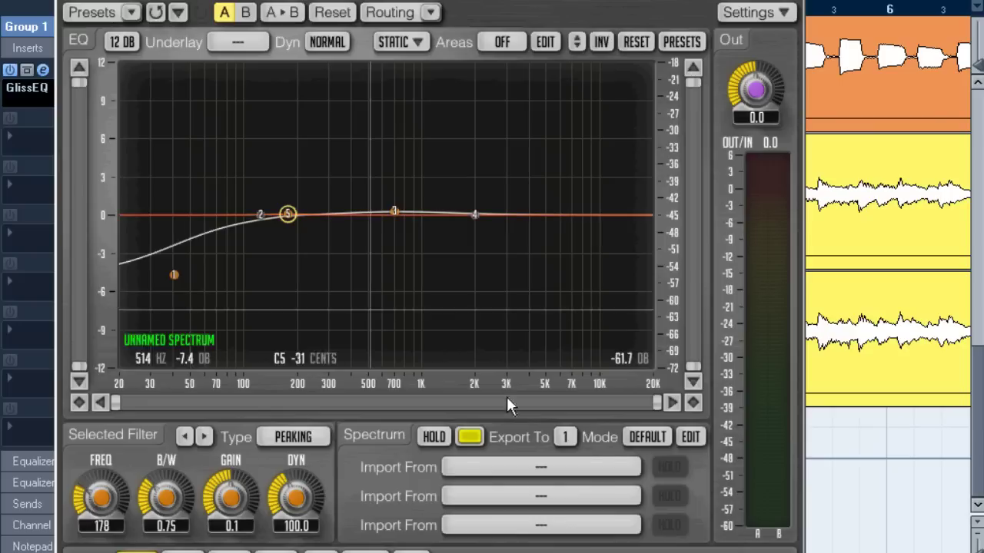
click(511, 470)
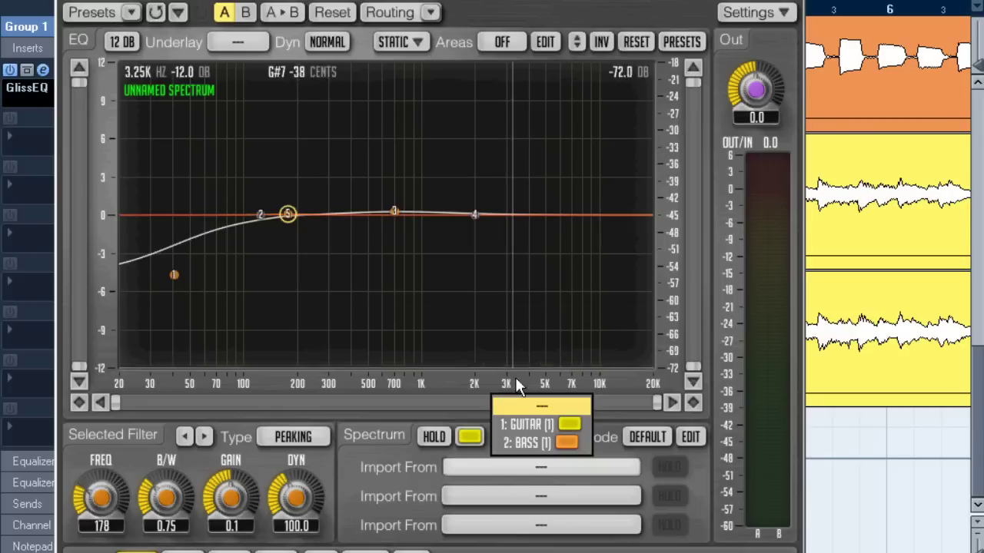
click(538, 442)
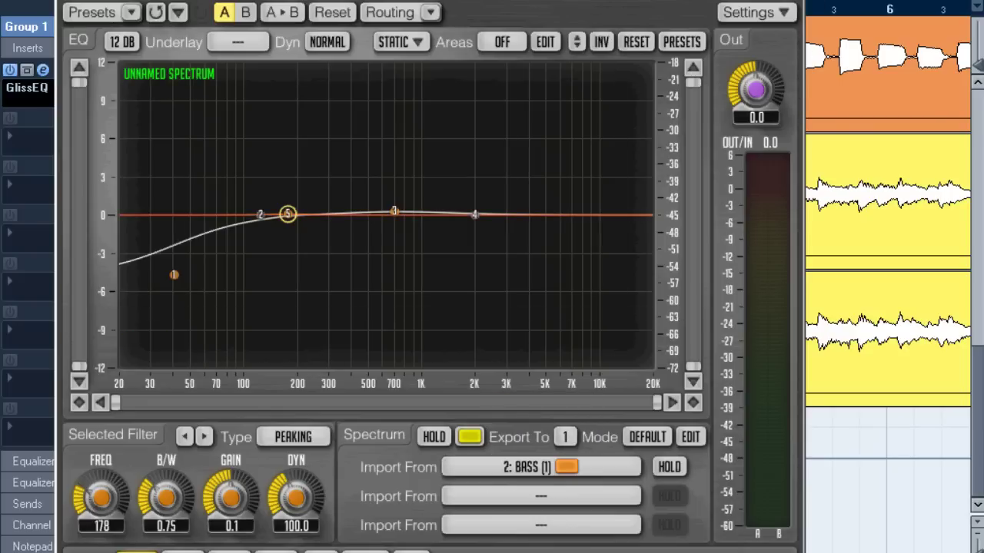
key(Escape)
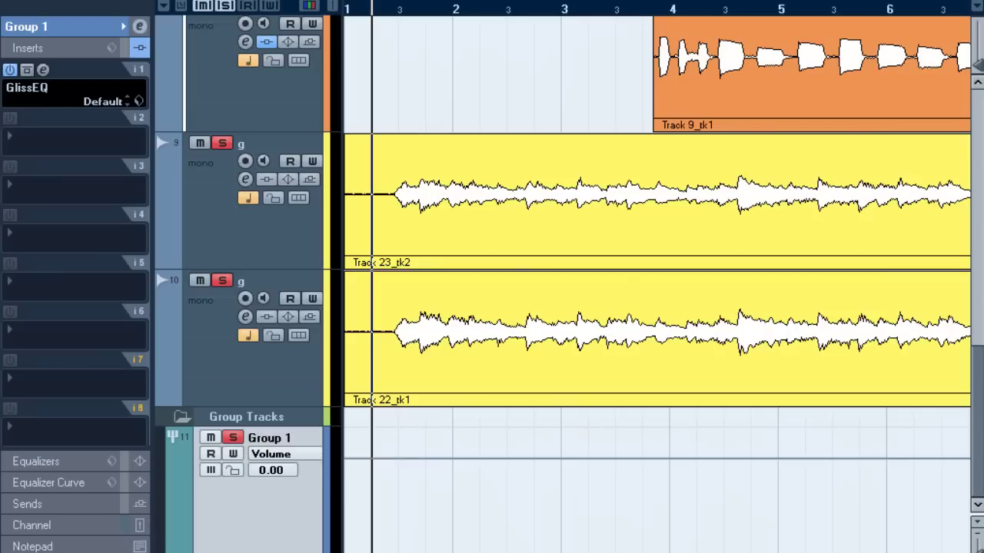
- Play from just before bar 4 with Group 1's GlissEQ open, then stop playback
click(636, 9)
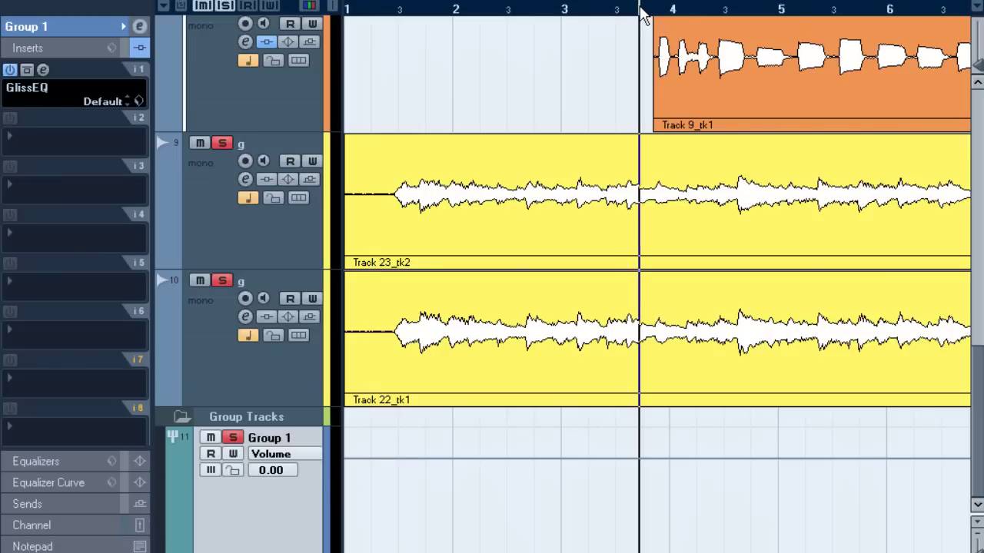
click(43, 69)
key(space)
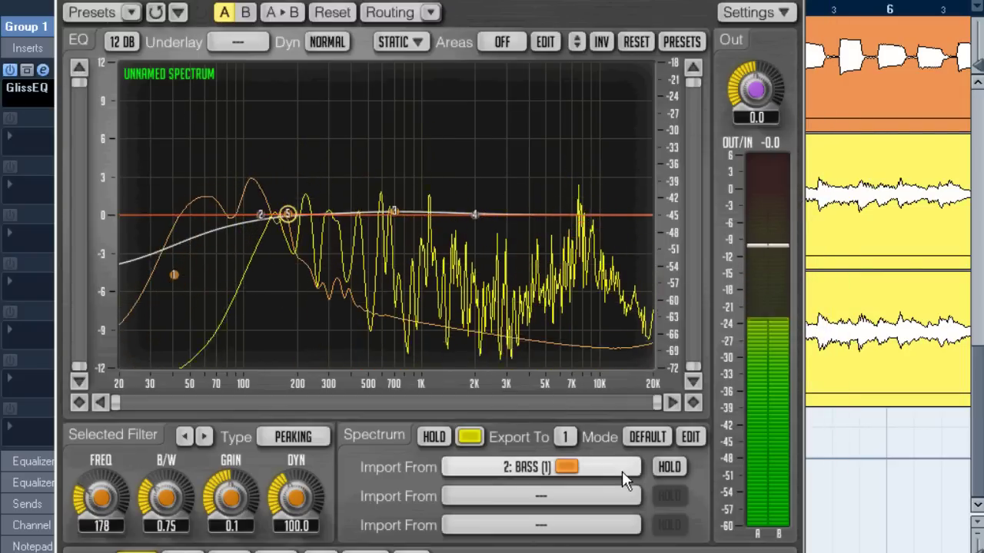
key(space)
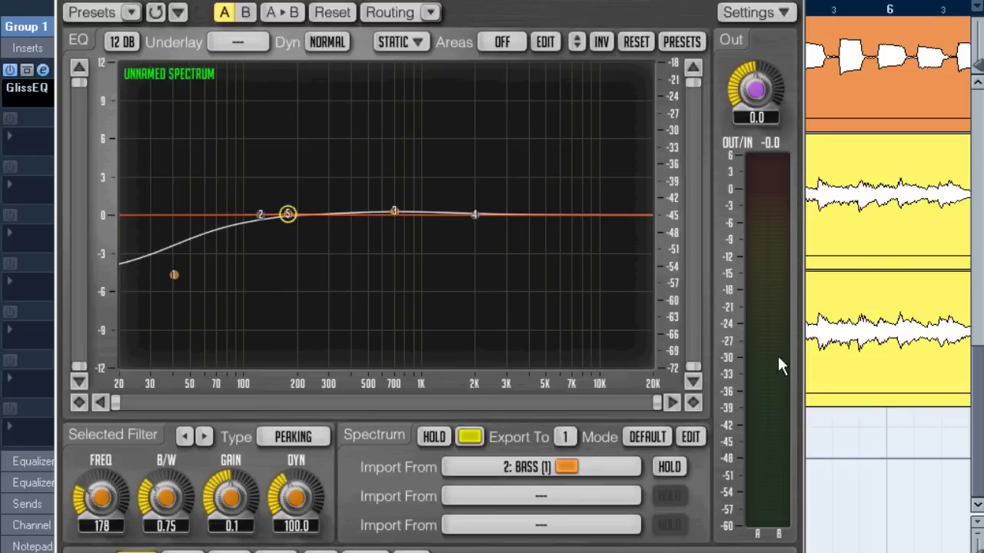
- Turn off the spectrum display in the Mode EDIT settings
click(689, 435)
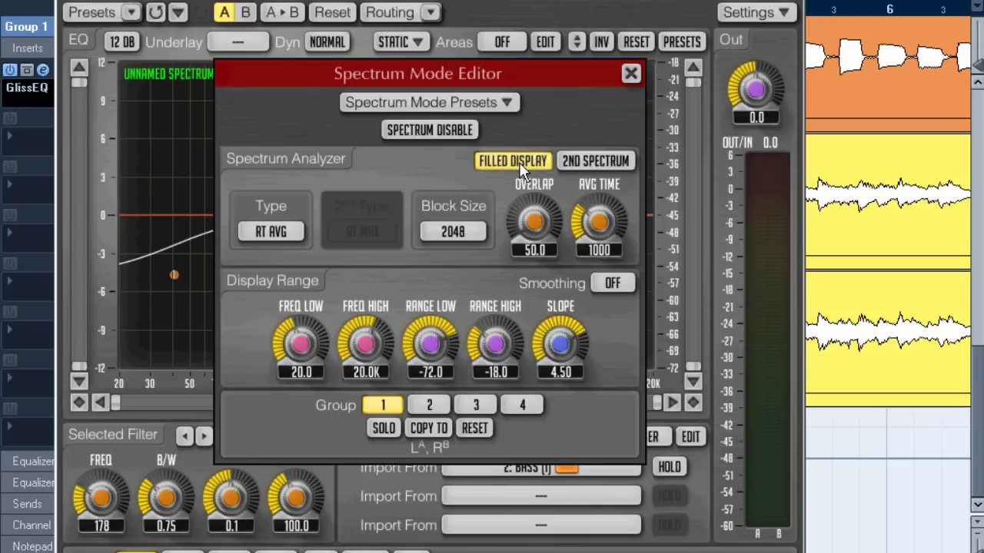
click(630, 74)
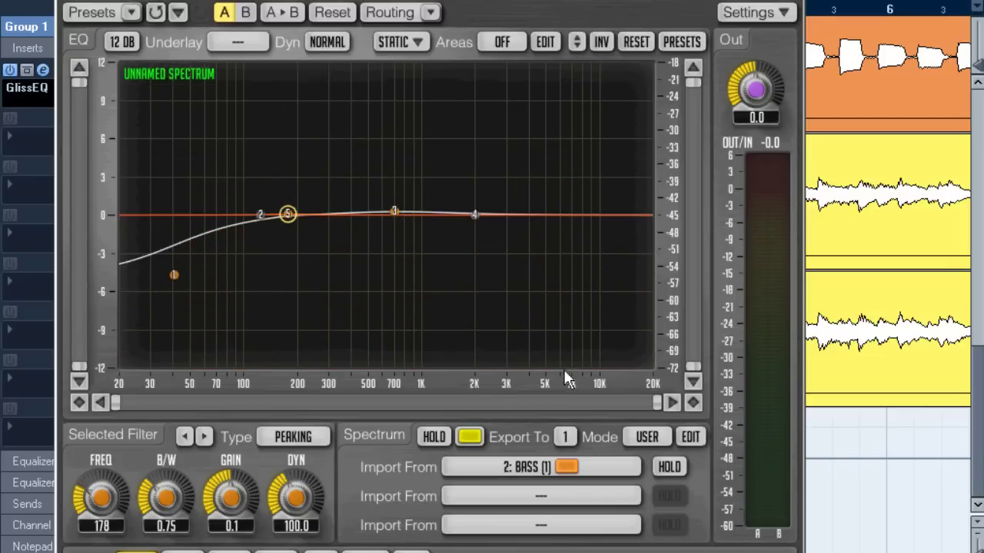
click(690, 437)
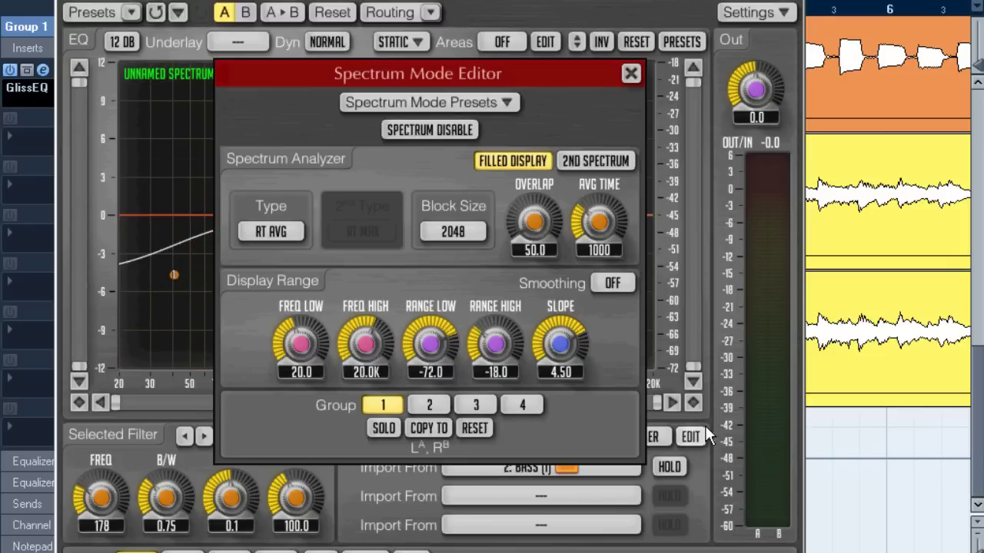
click(432, 131)
click(631, 75)
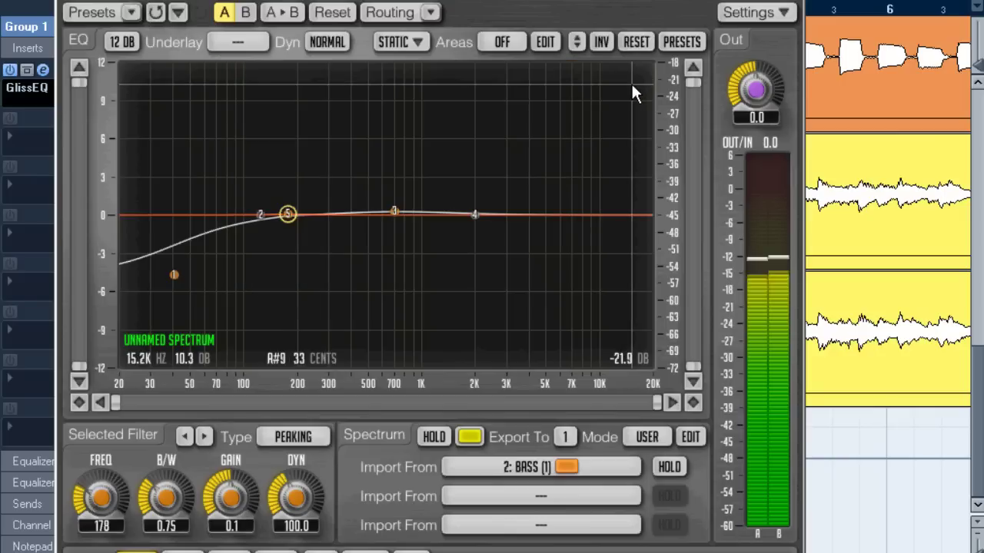
- Clear and reselect 2: BASS as the import source, then turn the spectrum display back on
click(536, 468)
click(552, 408)
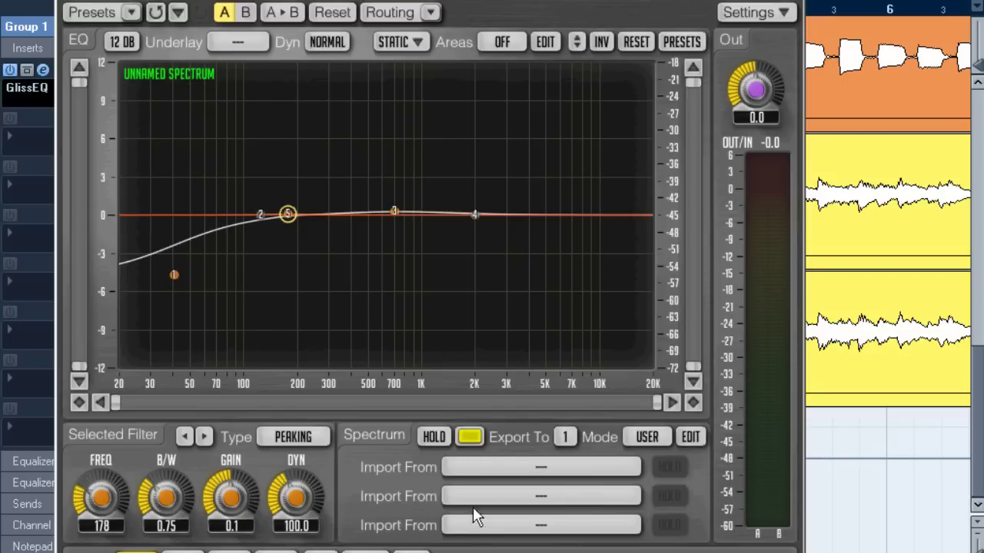
click(488, 471)
click(530, 443)
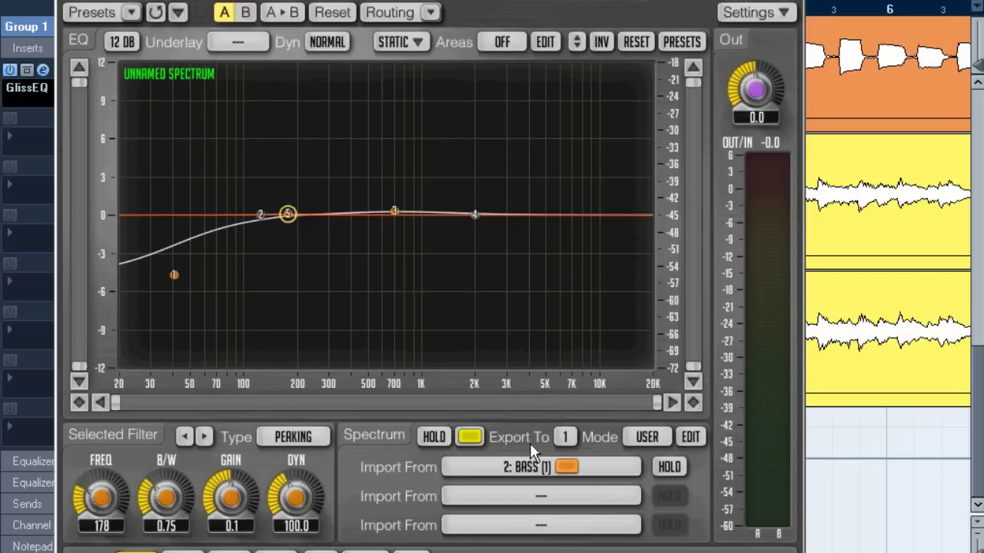
click(690, 438)
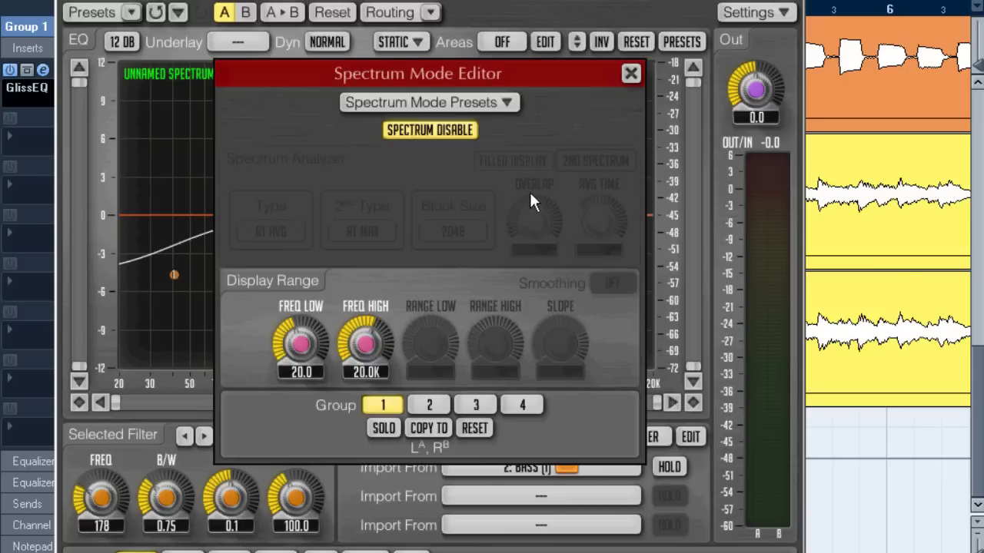
click(455, 132)
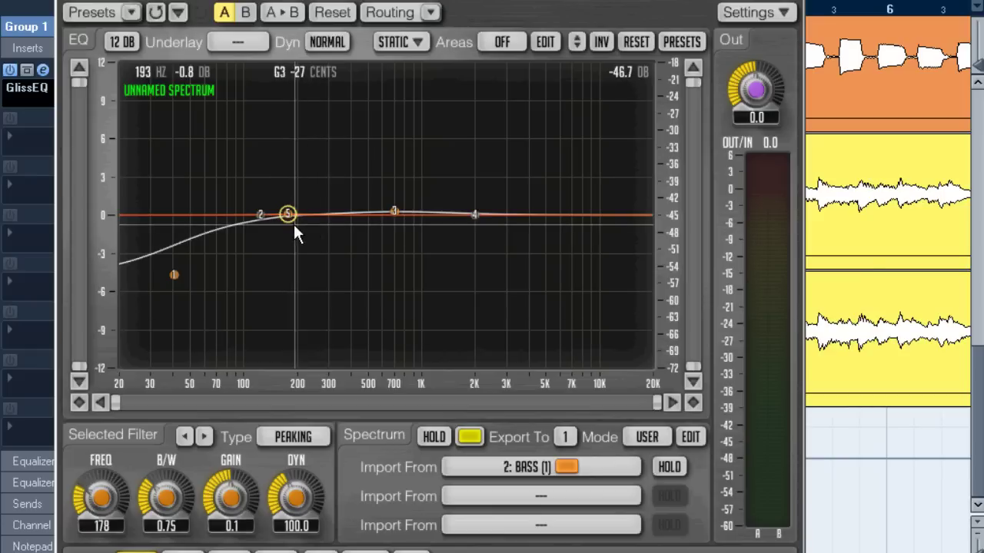
- Pull band 5 down to a -10 dB cut at 129 Hz and play to hear it
drag(290, 219, 262, 342)
key(space)
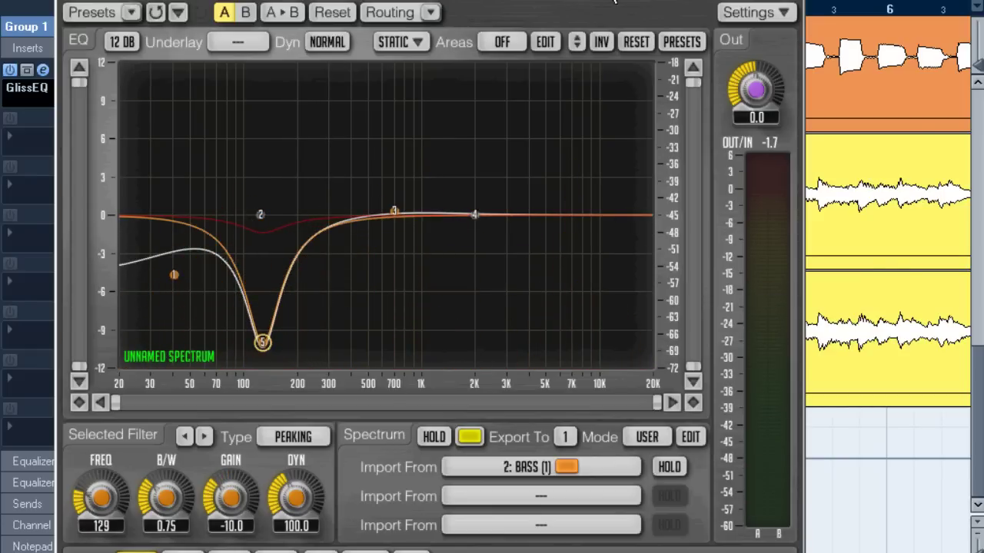